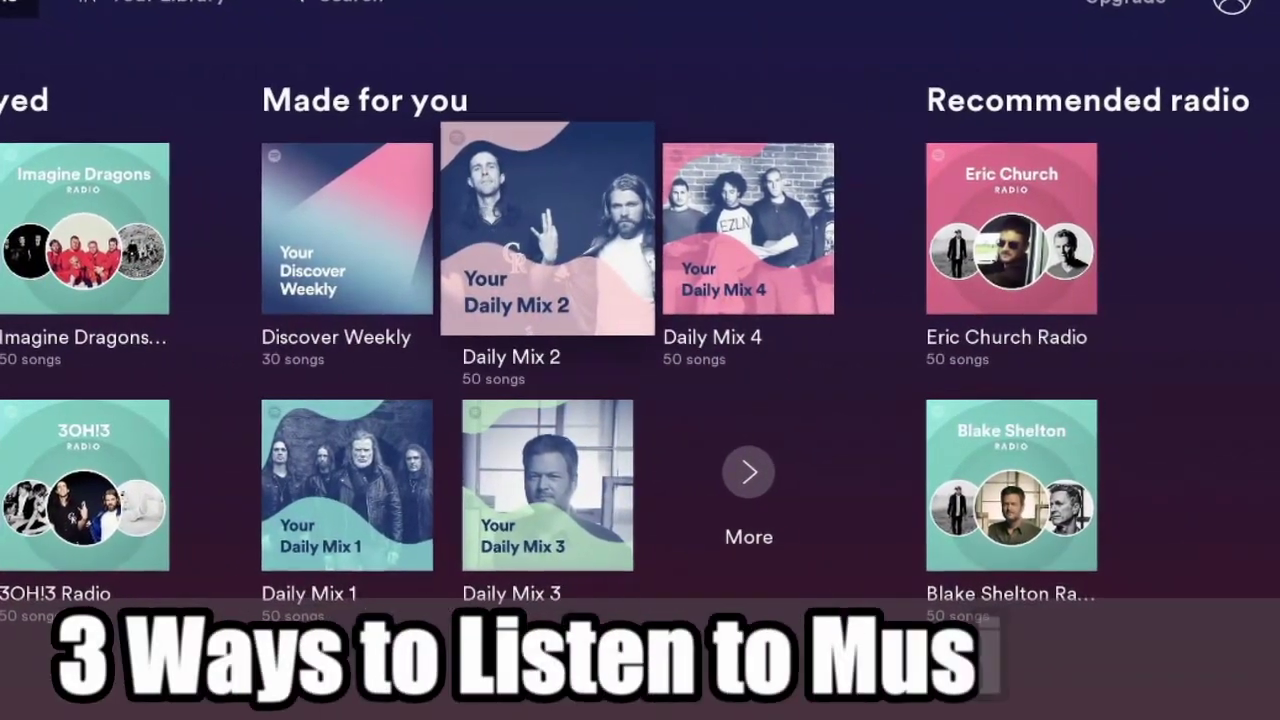
- Look through the Made for you, Recommended radio and Recently played rows on the Spotify home page
key("Right")
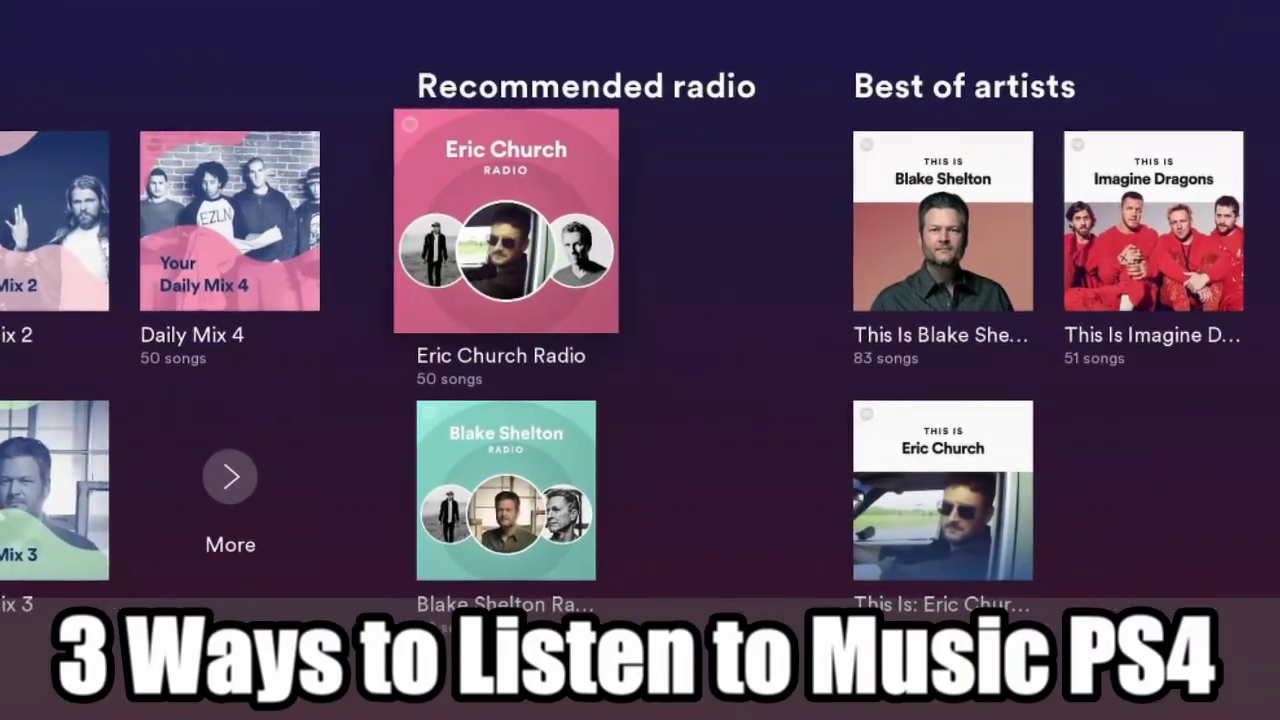
key("Right")
key("Right")
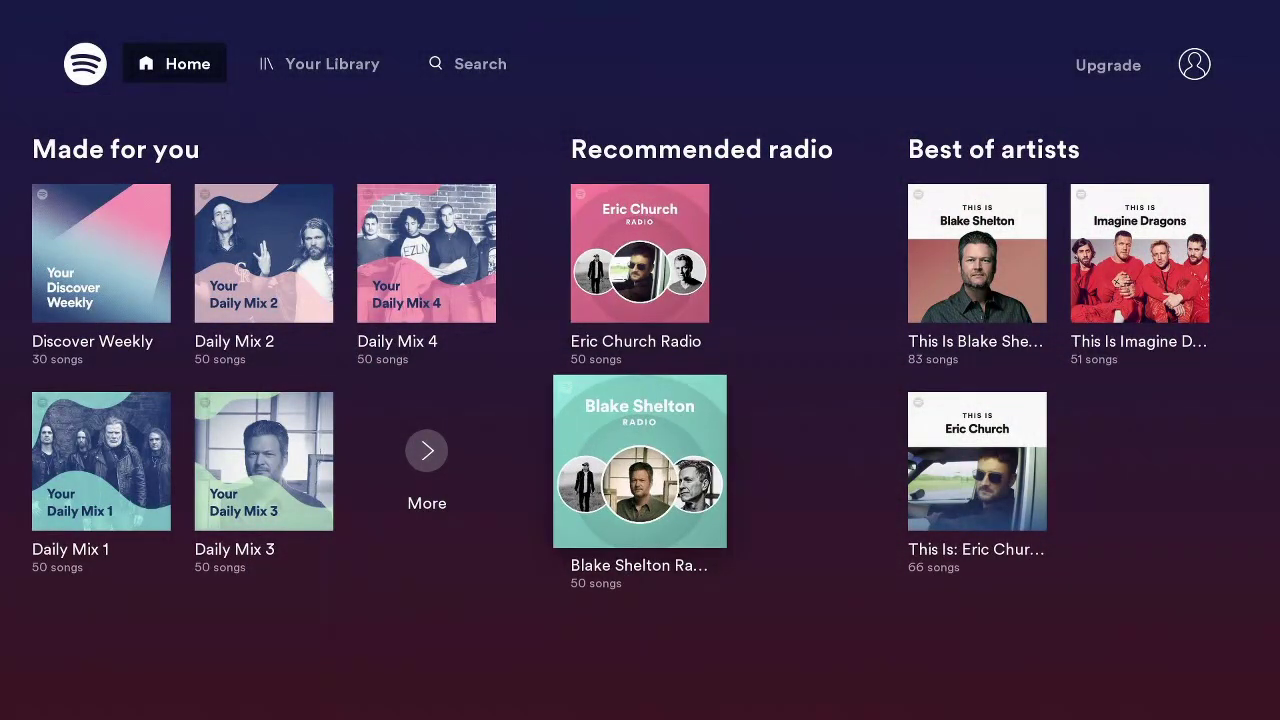
key("Left")
key("Left")
key("Left")
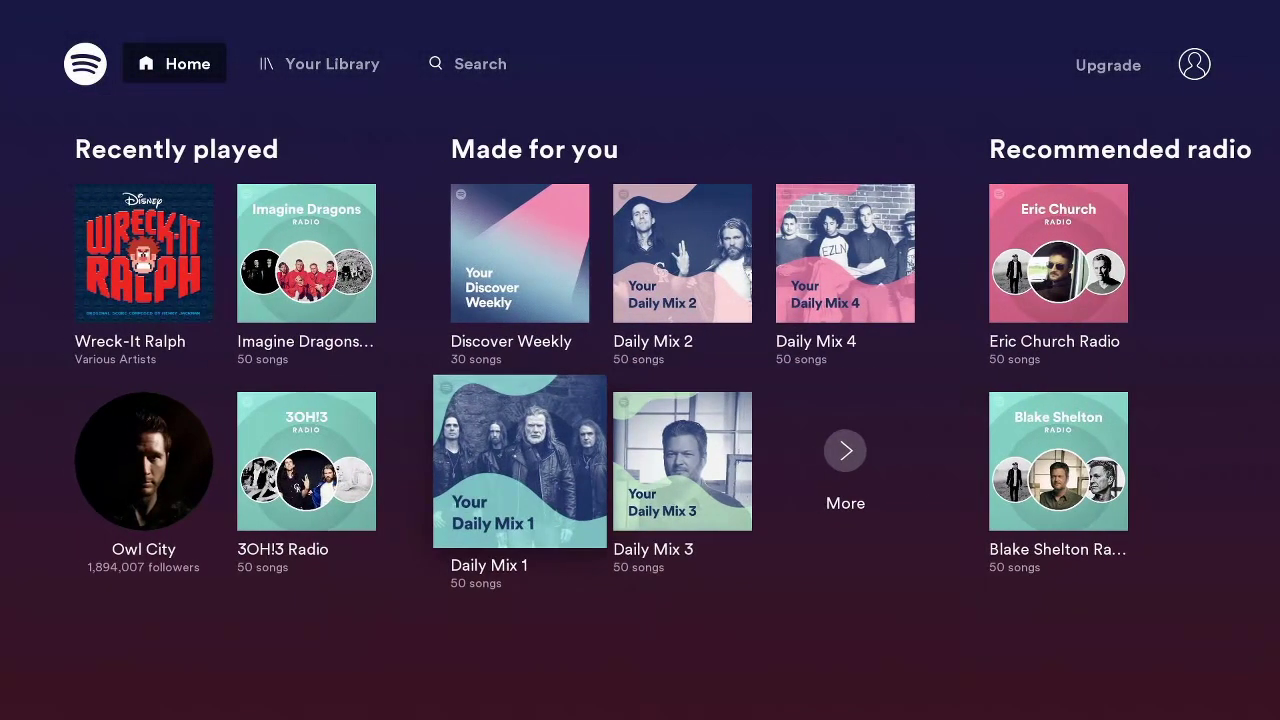
key("Left")
key("Left")
key("Up")
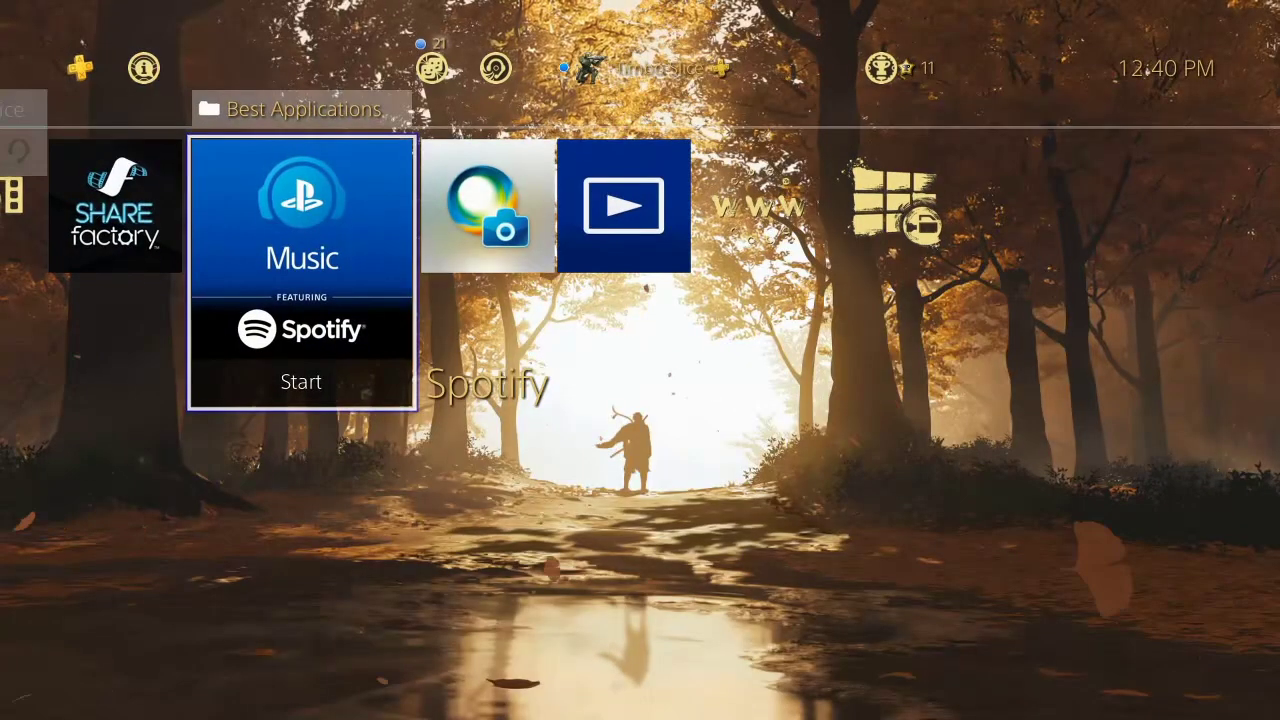
- Leave the Best Applications folder on the PS4 home screen and open the PlayStation Store
key("Escape")
key("Left")
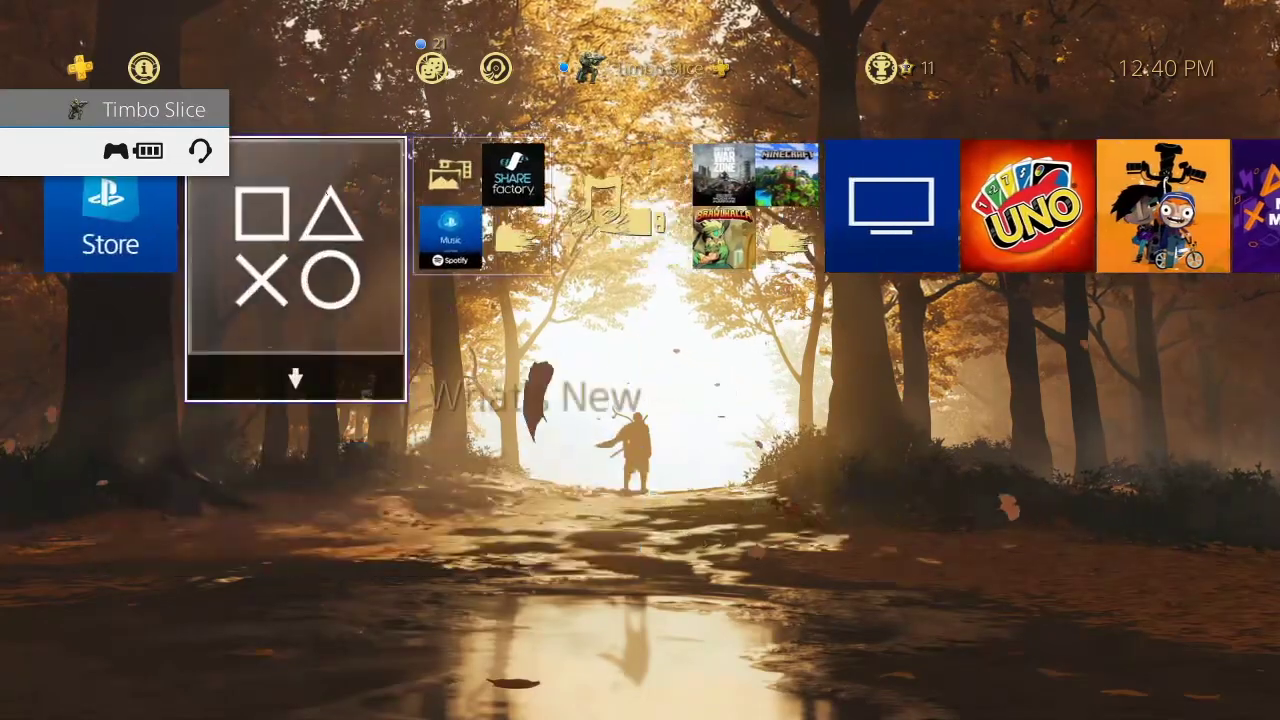
key("Left")
key("Return")
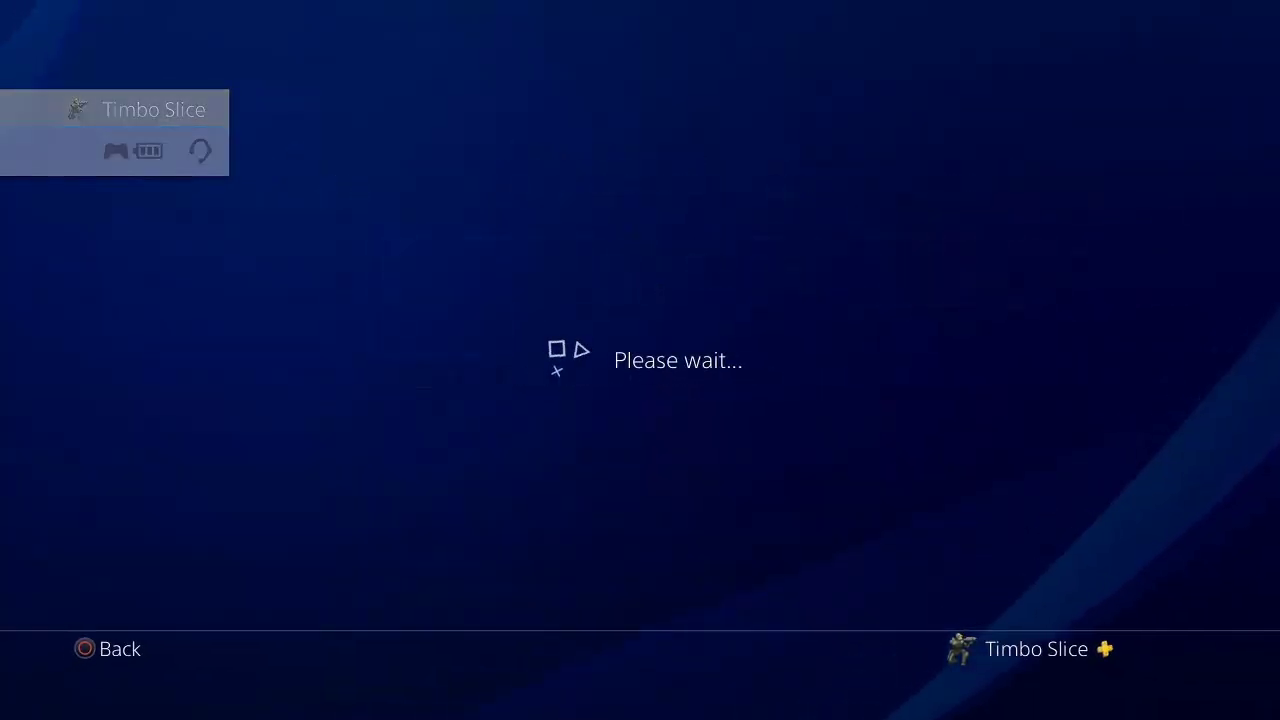
- Search the PlayStation Store for "Spotify"
key("Up")
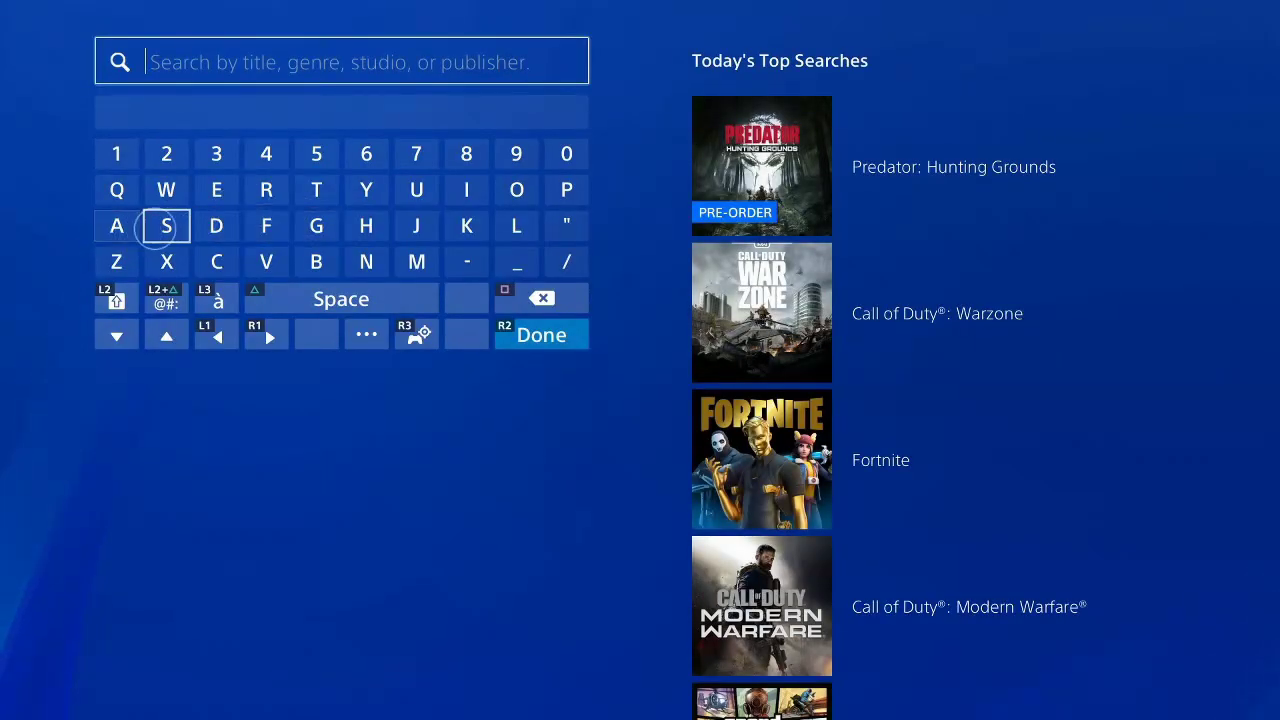
key("Return")
key("Up")
key("Right")
key("Right")
key("Right")
key("Right")
key("Right")
key("Right")
key("Right")
key("Right")
key("Return")
key("Left")
key("Return")
key("Left")
key("Left")
key("Left")
key("Left")
key("Return")
key("Right")
key("Right")
key("Right")
key("Right")
key("Left")
key("Return")
key("Down")
key("Left")
key("Left")
key("Left")
key("Left")
key("Return")
key("Up")
key("Right")
key("Right")
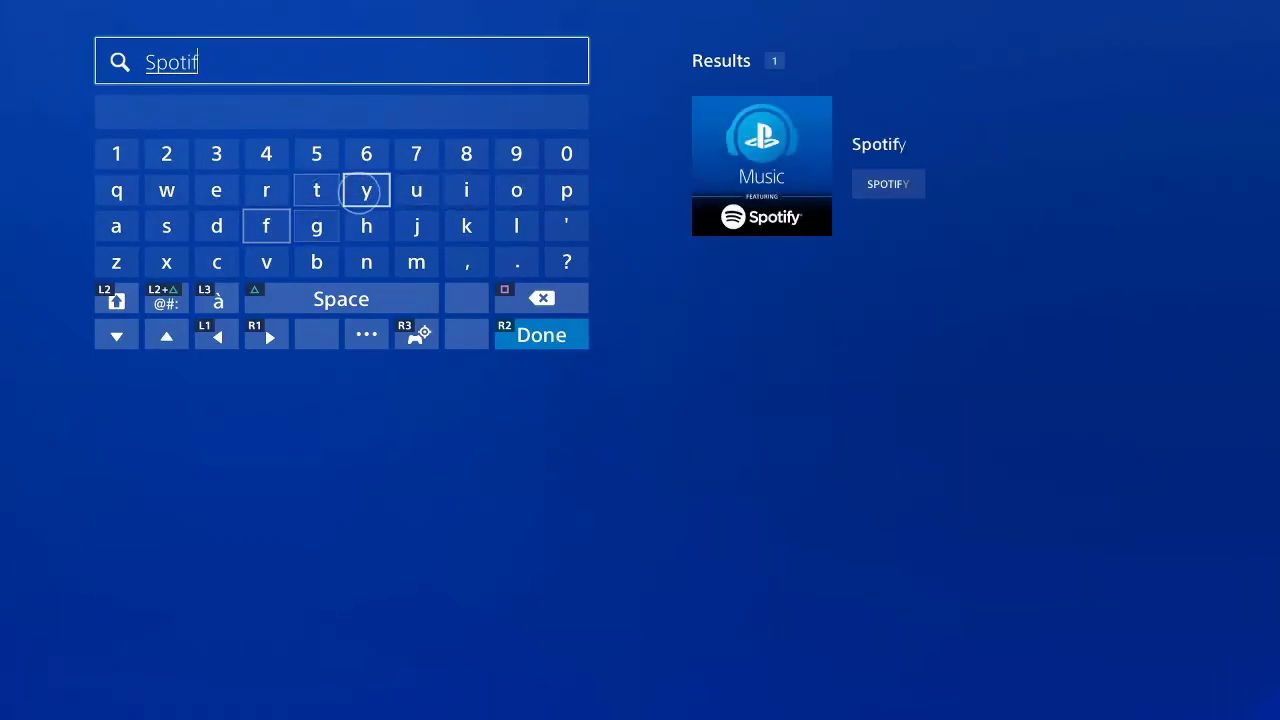
key("Return")
key("Down")
key("Up")
key("Escape")
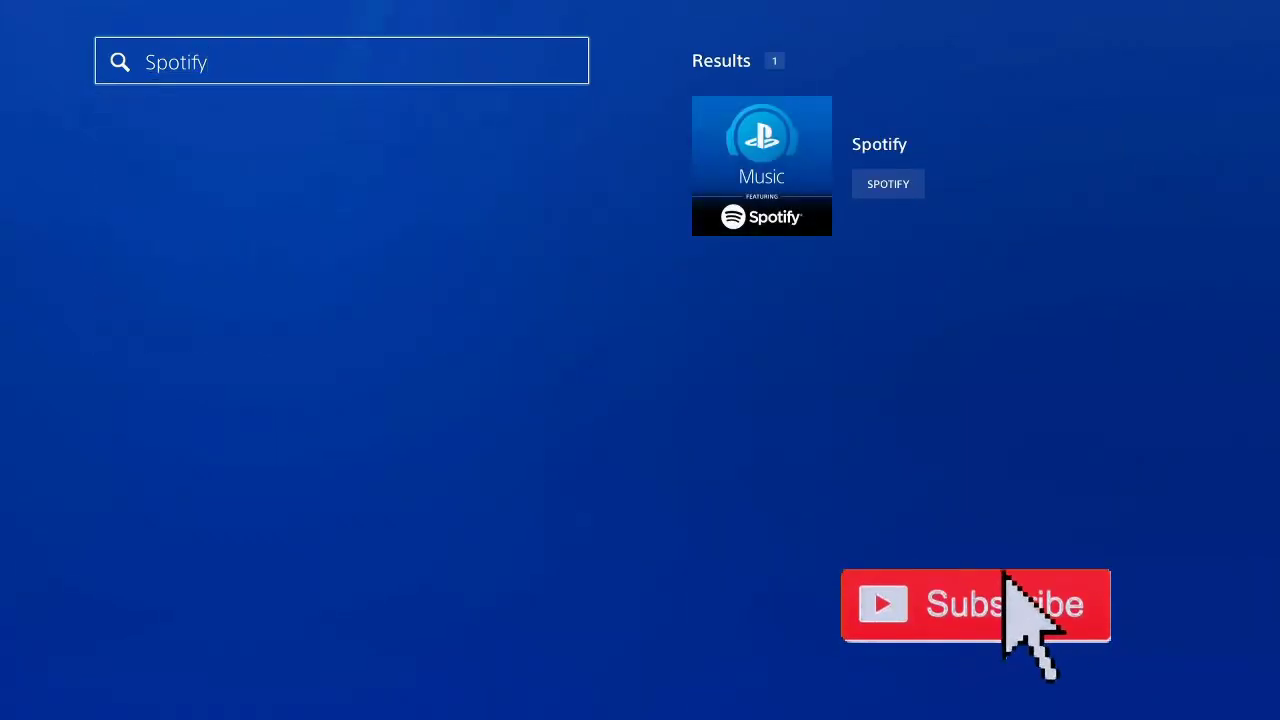
- Open the store page of the free Spotify app and start the app from it
key("Right")
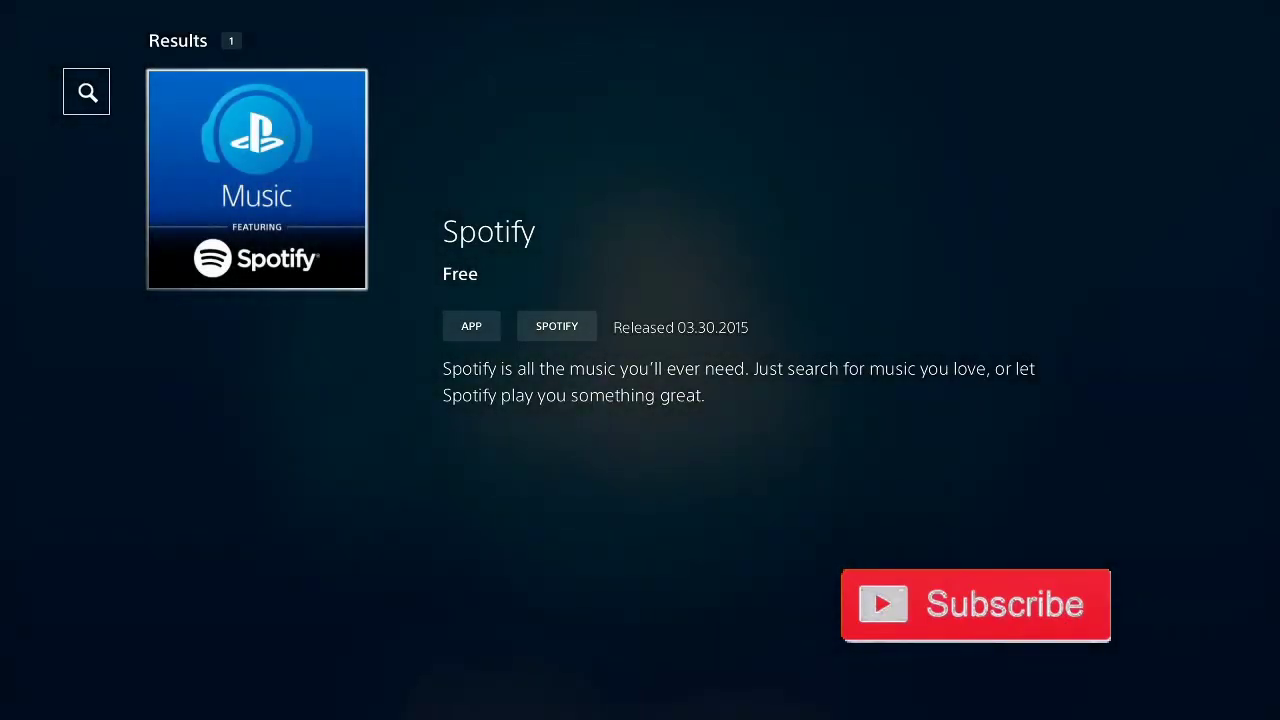
key("Return")
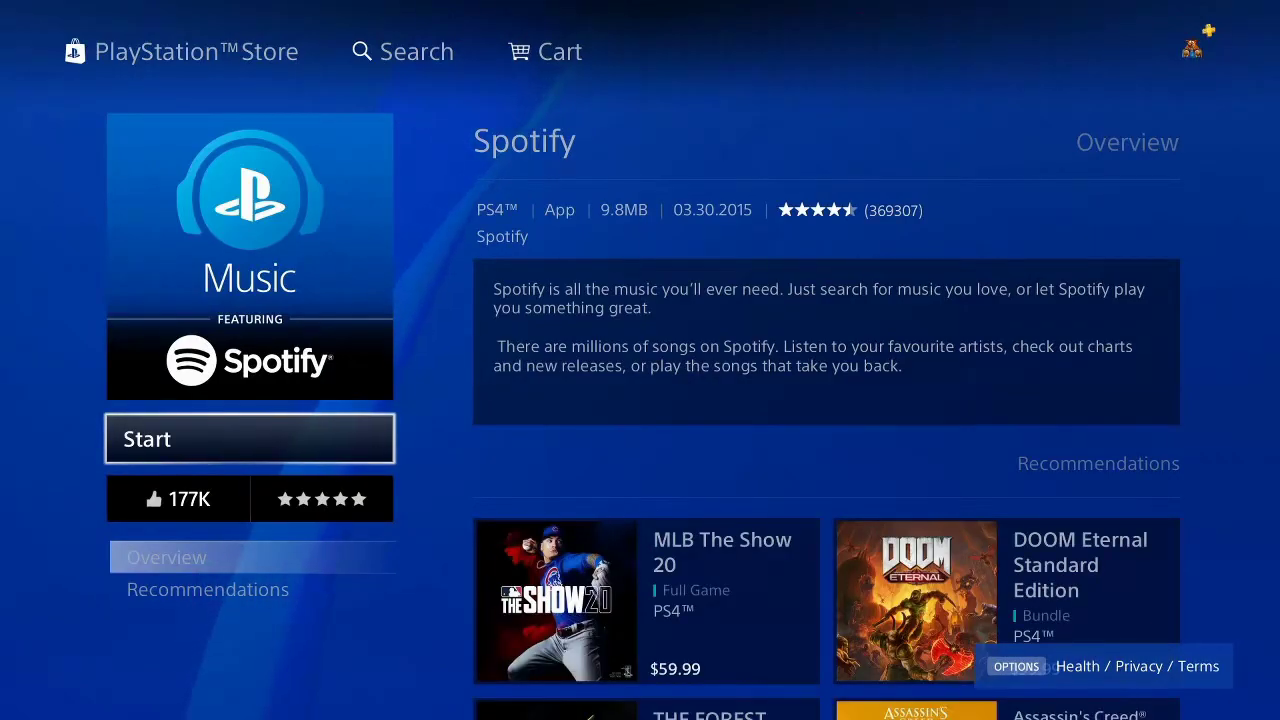
key("Return")
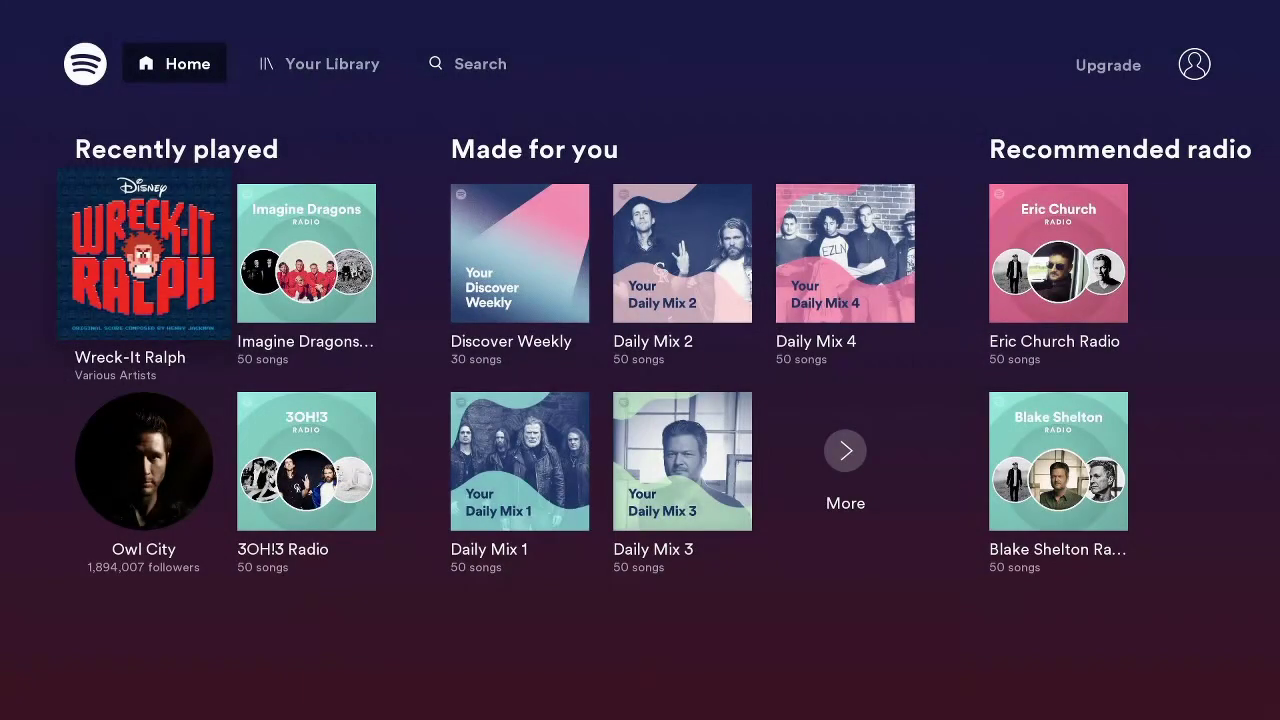
- Look over the music offered on the Spotify home page and go past Your Library to the Search section
key("Down")
key("Right")
key("Right")
key("Up")
key("Up")
key("Right")
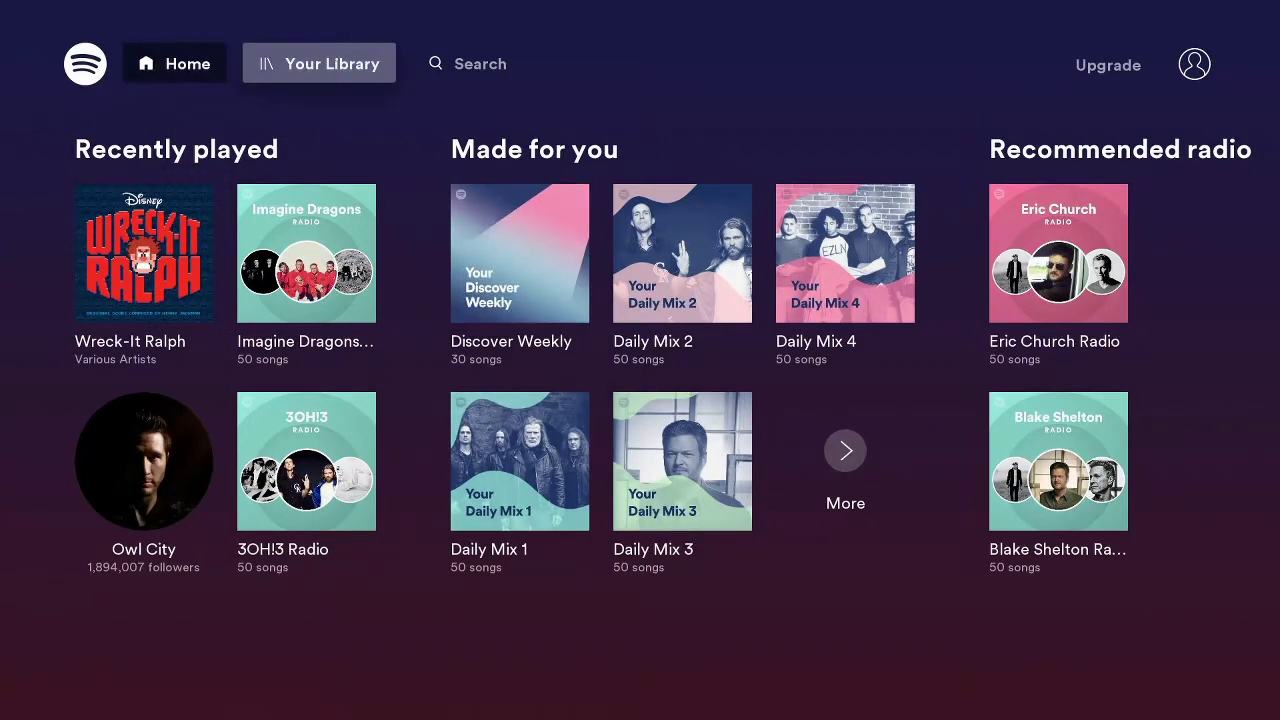
key("Right")
key("Return")
- Open the Spotify playlists in the Quick Menu's Music section while the Call of Duty game is running
key("Down")
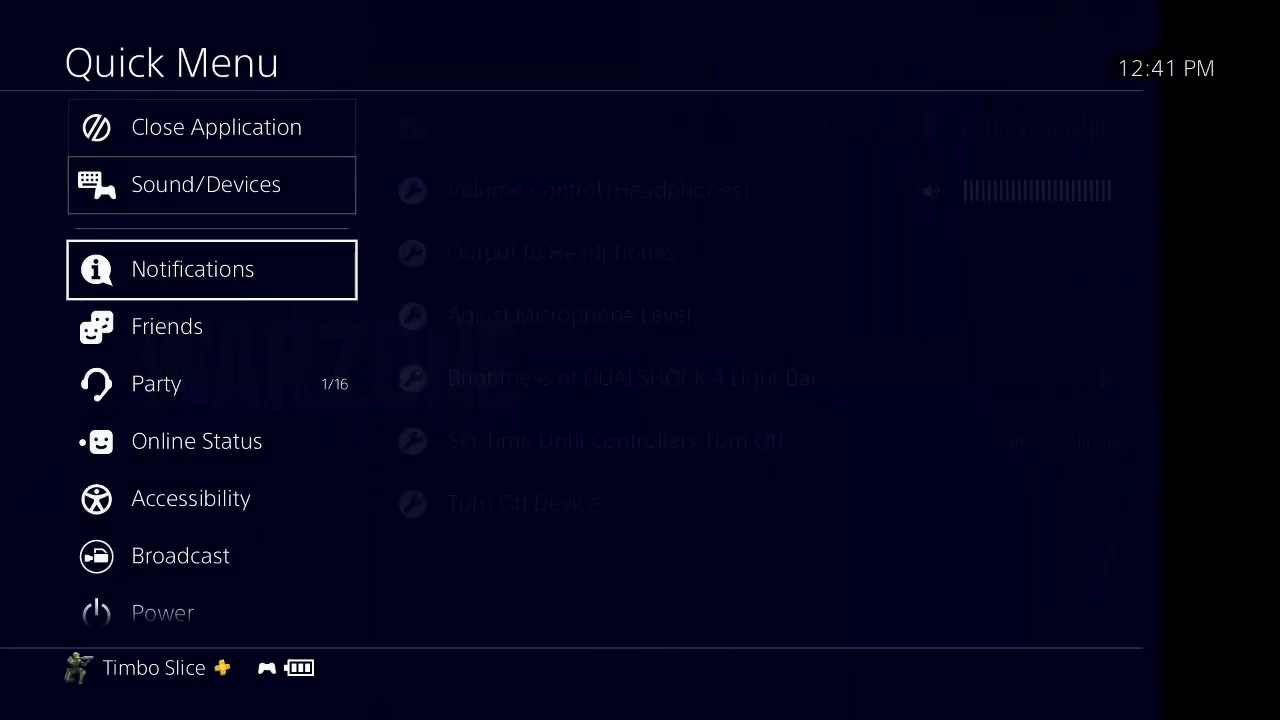
key("Down")
key("Down")
key("Down")
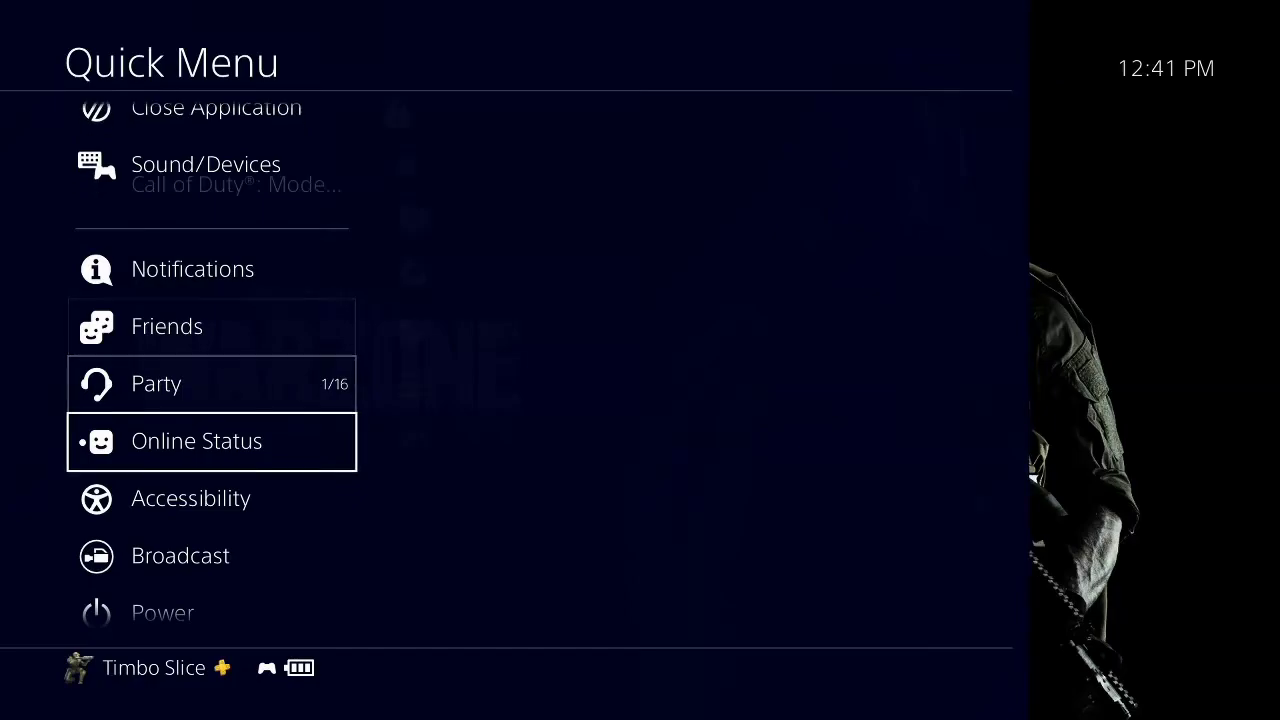
key("Return")
key("Down")
key("Down")
key("Down")
key("Down")
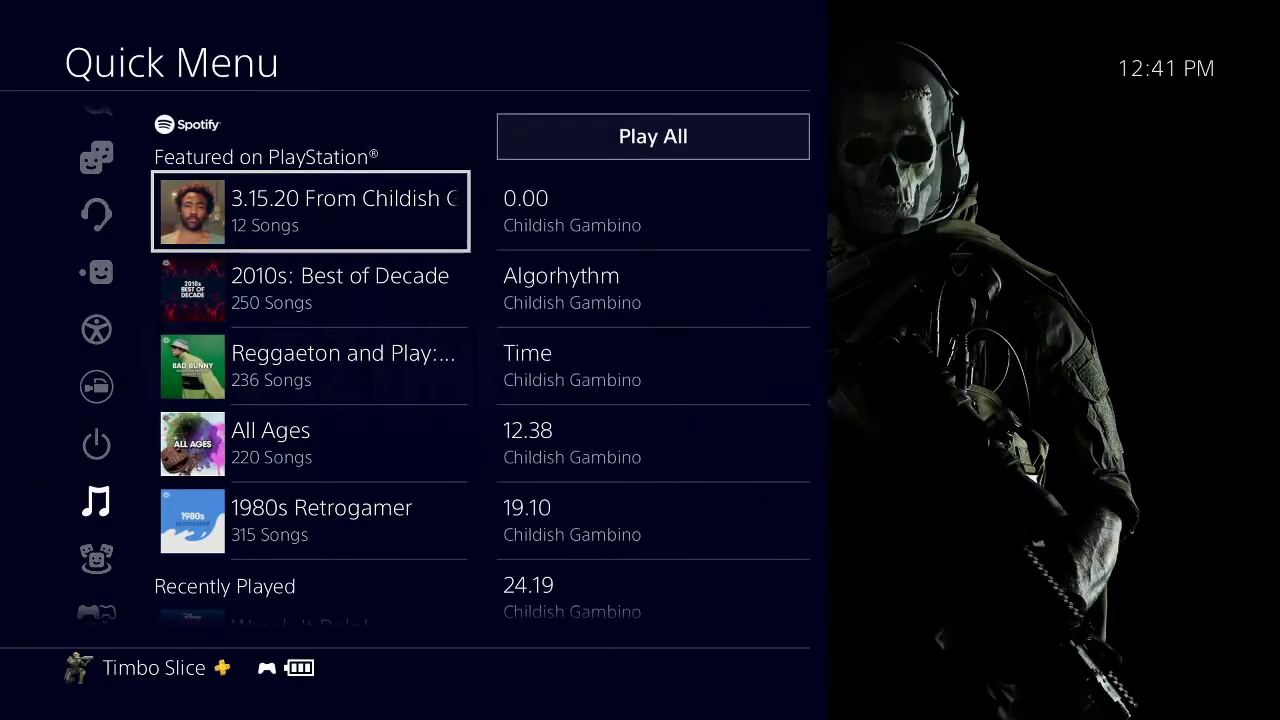
- Look through the playlists featured on PlayStation, from the Childish Gambino album to 1980s Retrogamer, and preview their songs
key("Down")
key("Down")
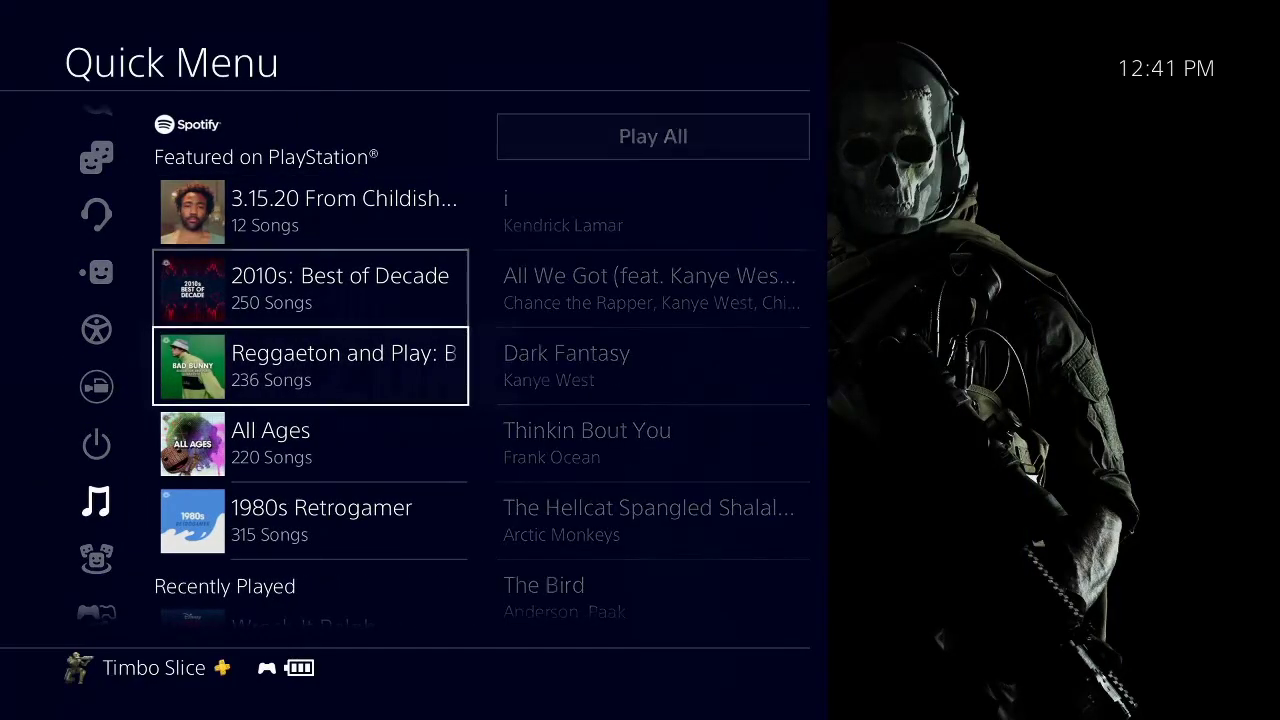
key("Down")
key("Down")
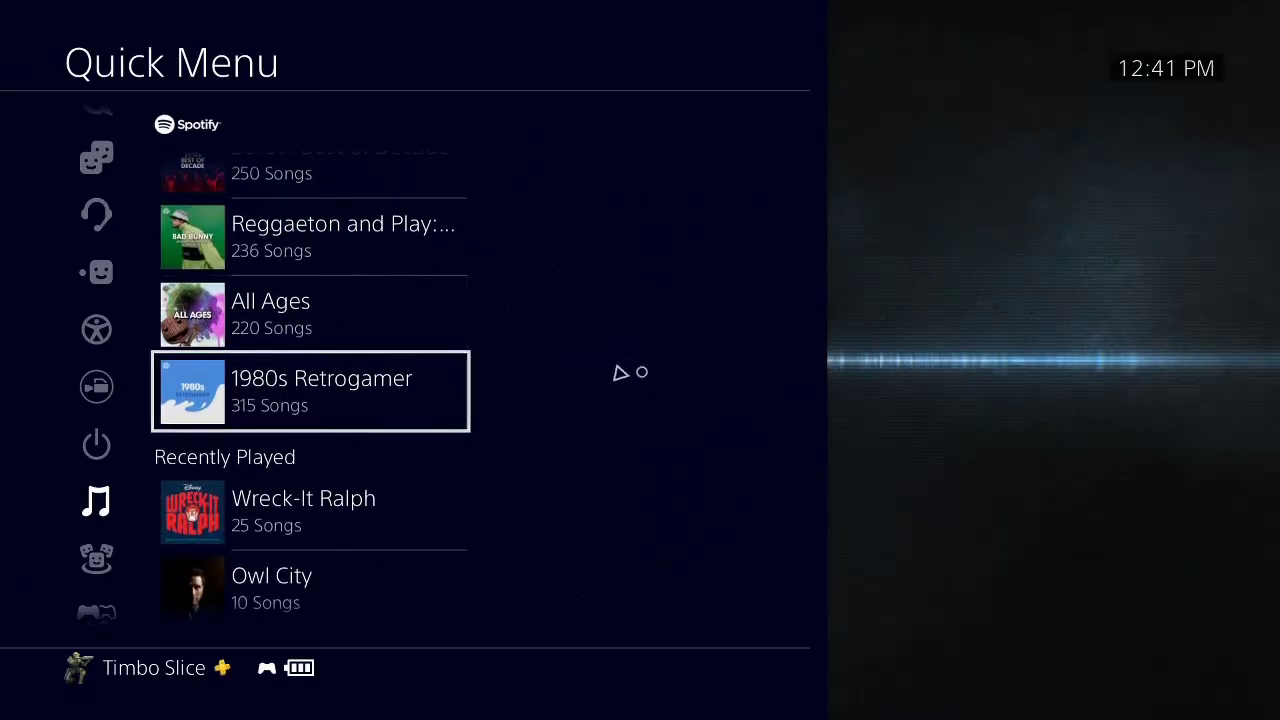
key("Up")
key("Up")
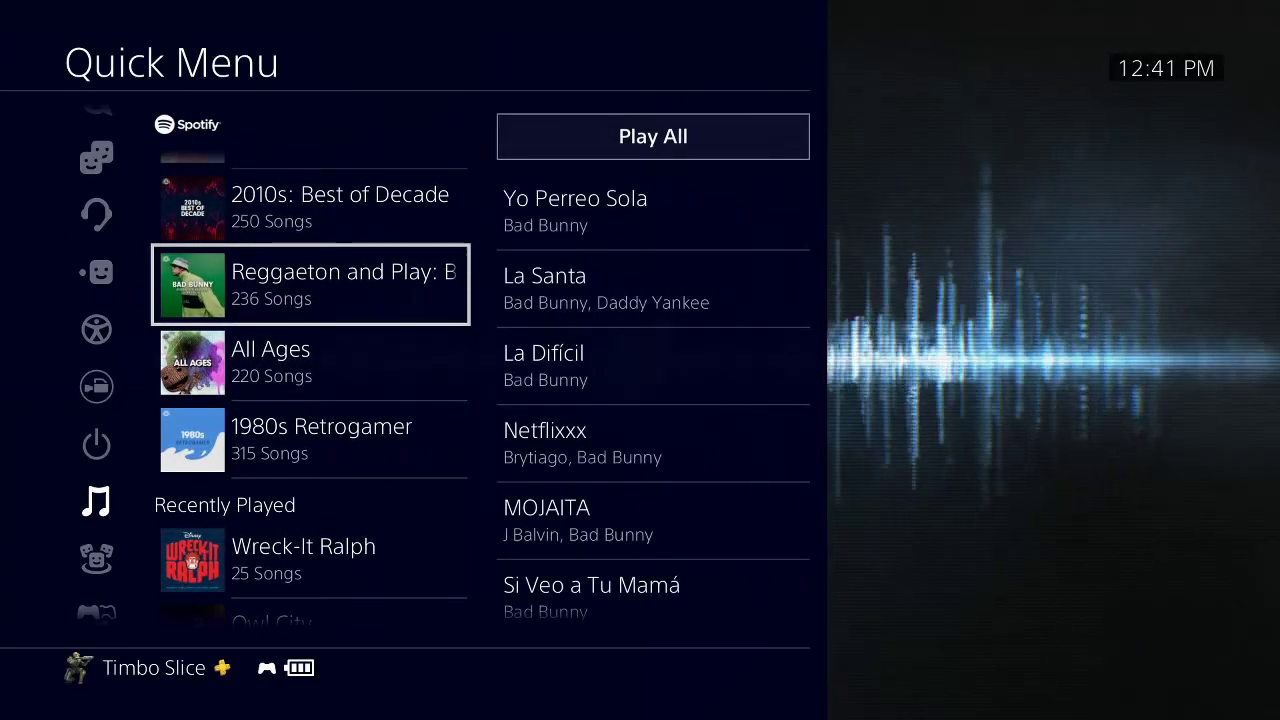
key("Up")
key("Up")
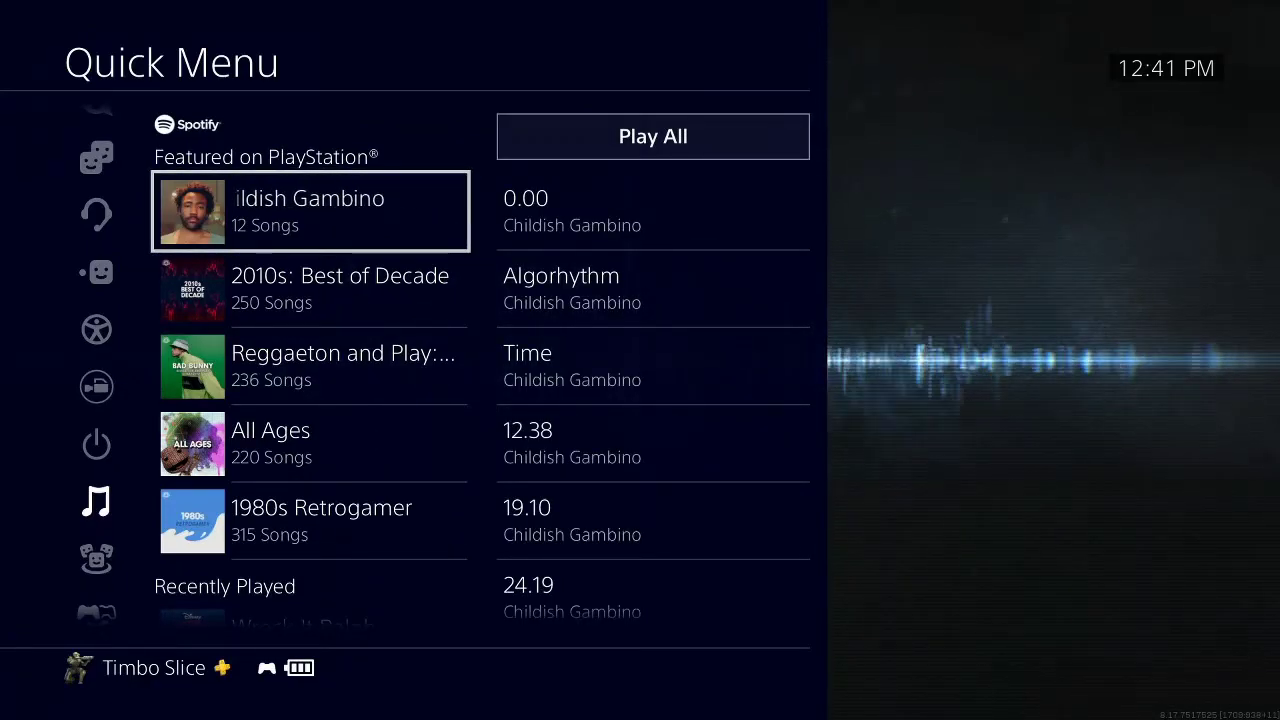
key("Down")
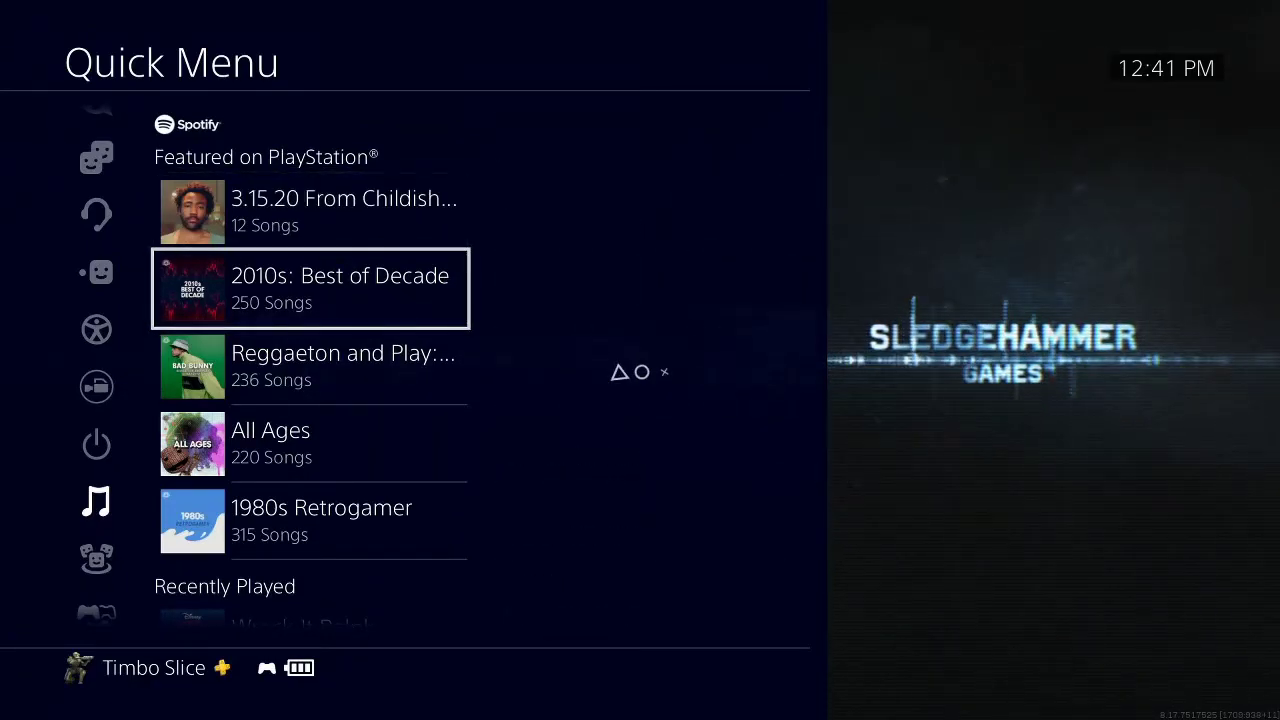
key("Up")
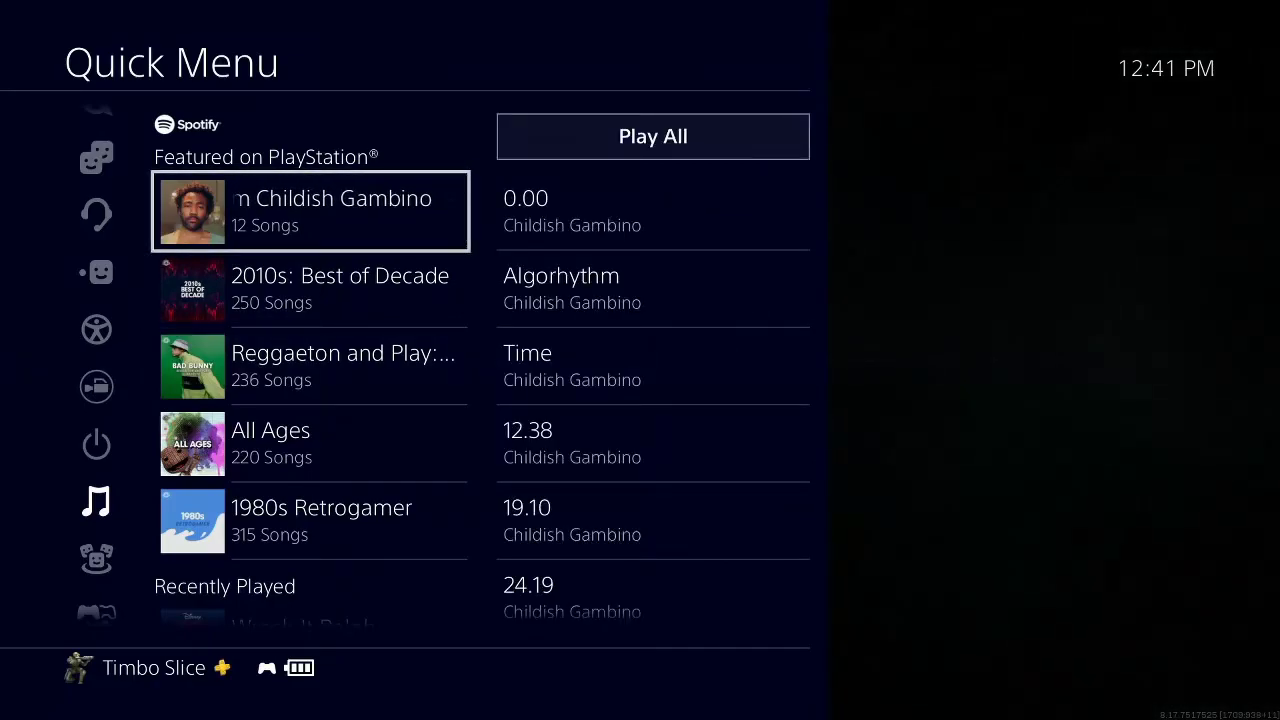
- Examine the Recently Played entries below the featured playlists and return to the start of the list
key("Right")
key("Left")
key("Down")
key("Down")
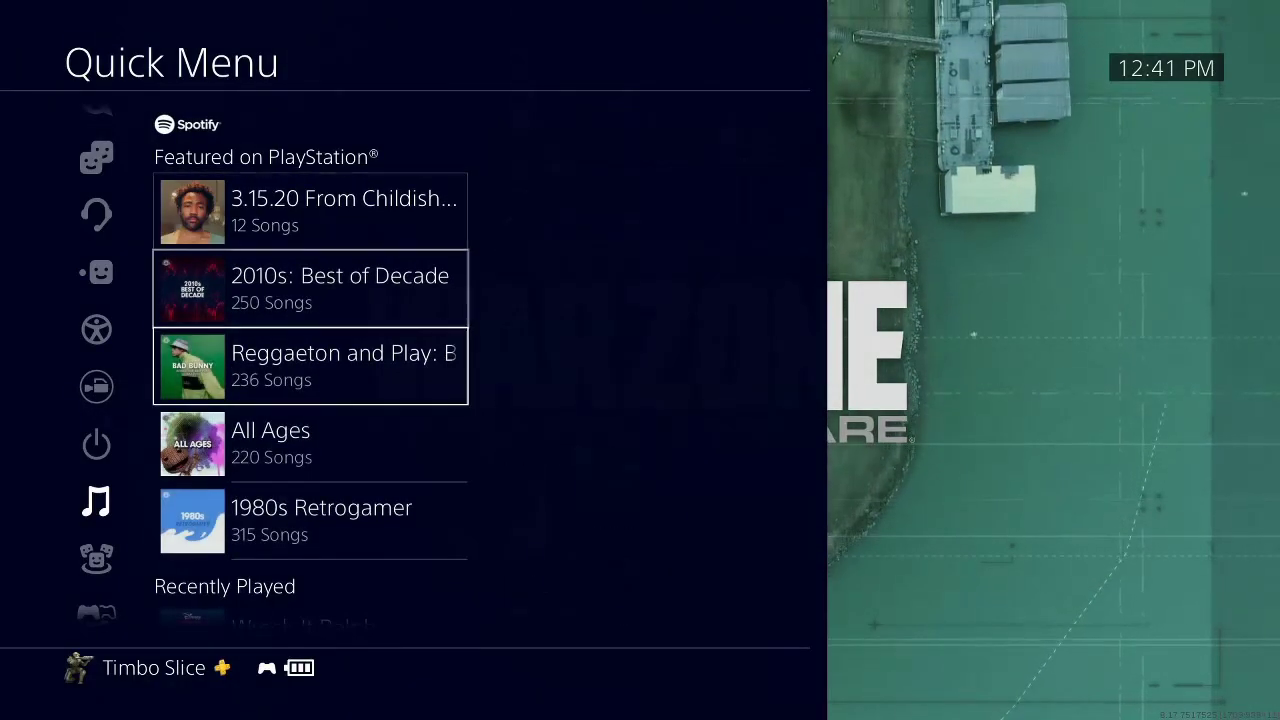
key("Down")
key("Down")
key("Down")
key("Down")
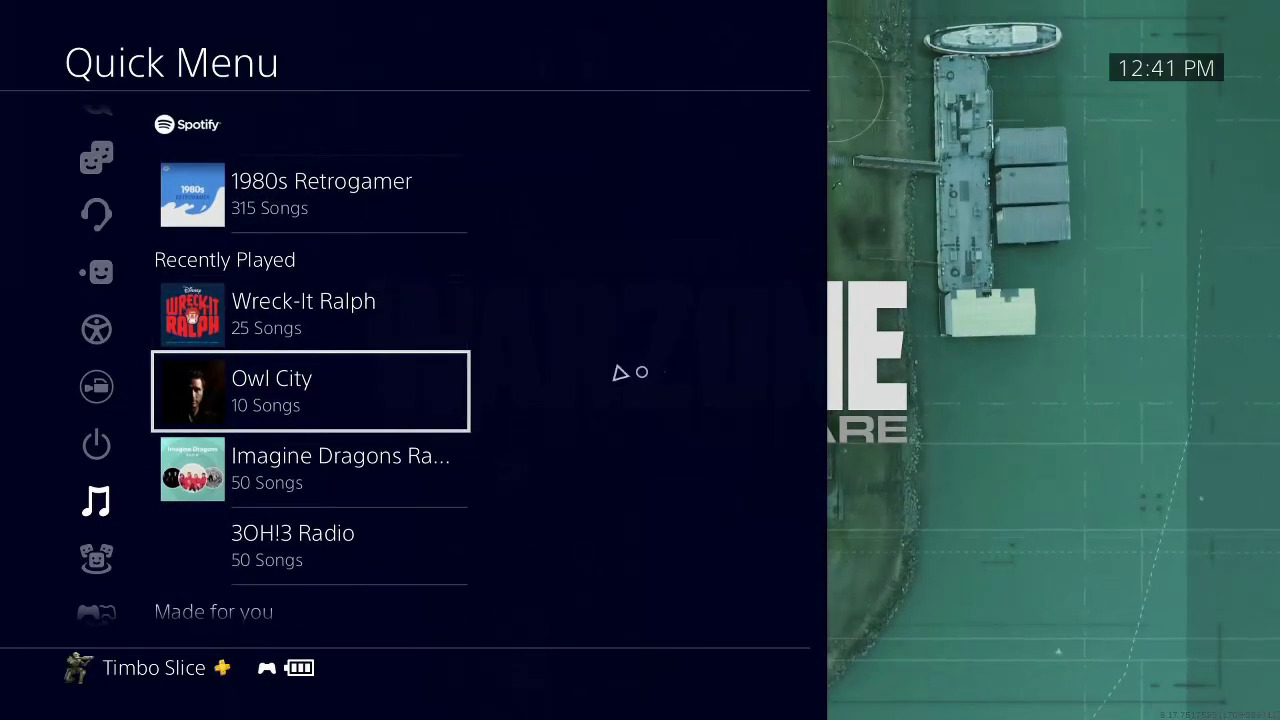
key("Down")
key("Up")
key("Up")
key("Up")
key("Up")
key("Up")
key("Up")
key("Up")
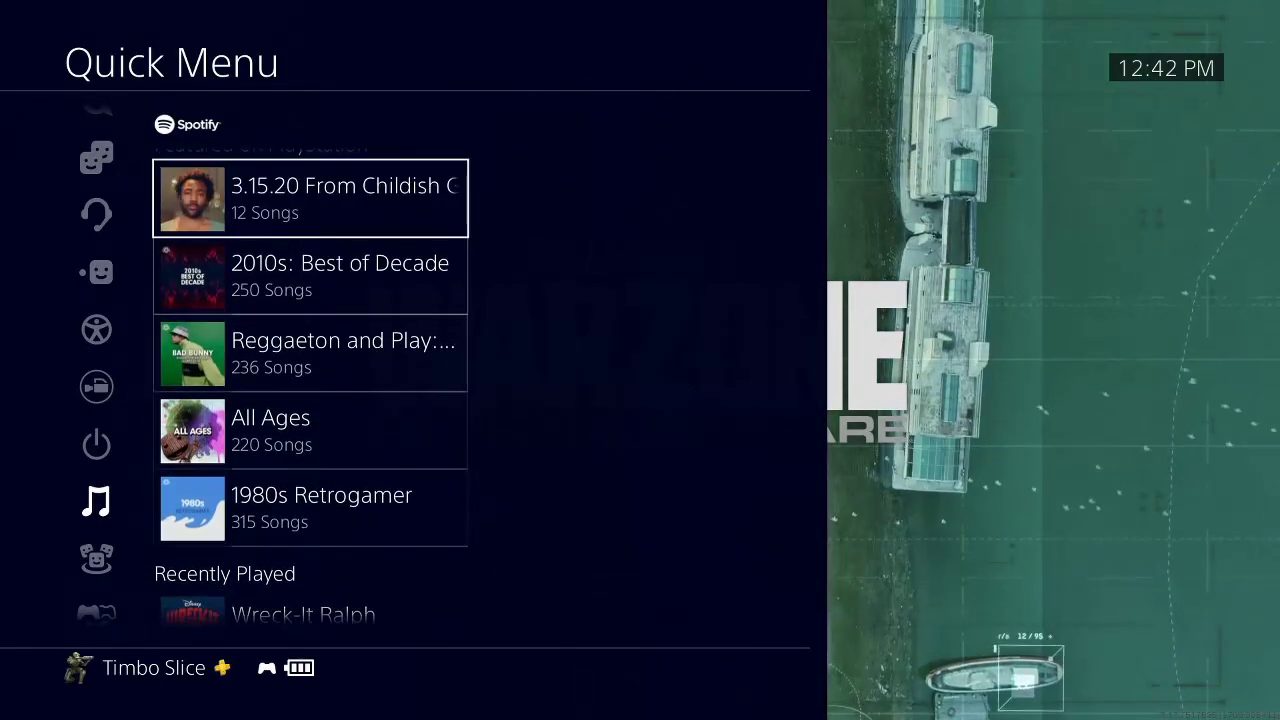
- Look through the Made for you and Gaming jams playlists and on to the saved songs under Your Music
key("Down")
key("Down")
key("Down")
key("Down")
key("Down")
key("Down")
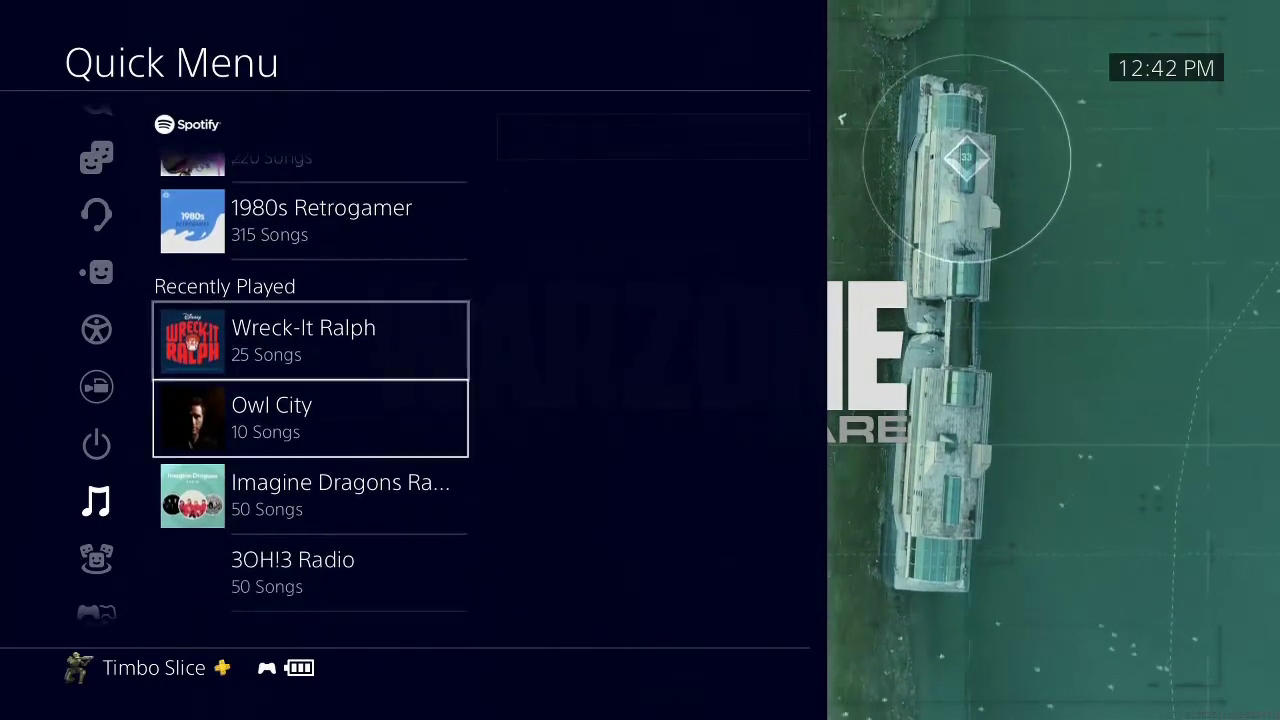
key("Down")
key("Down")
key("Down")
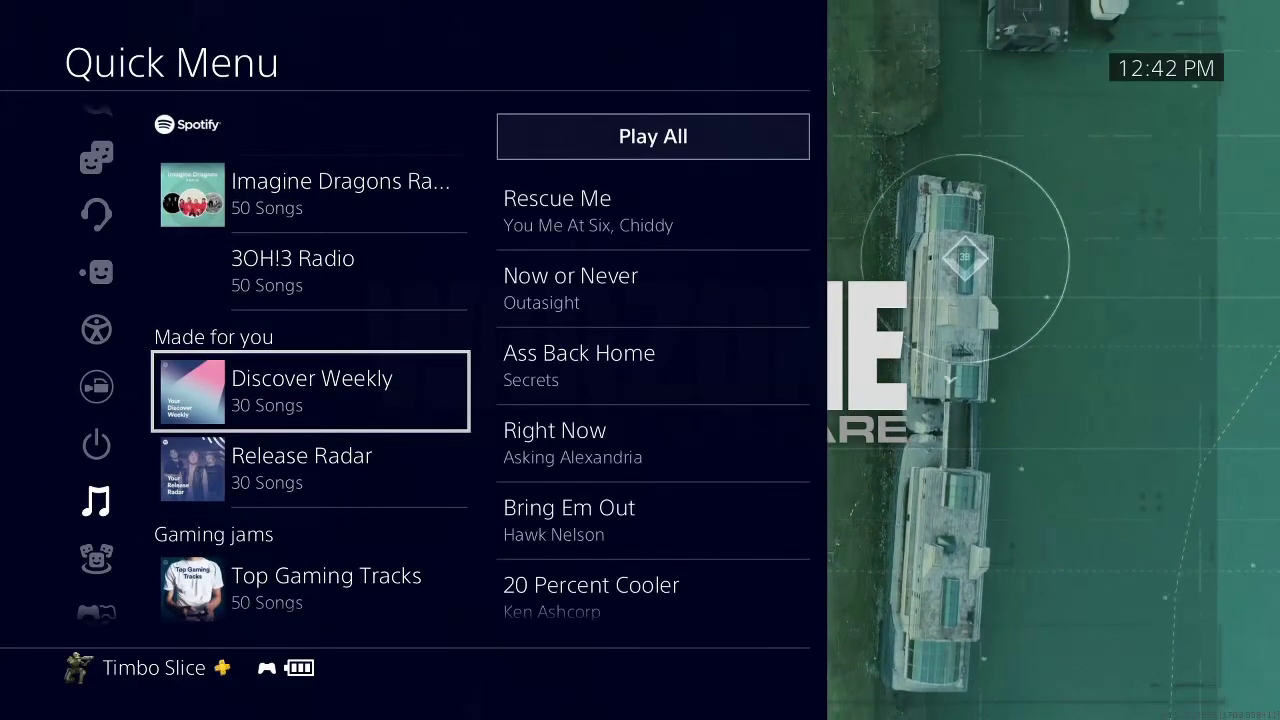
key("Down")
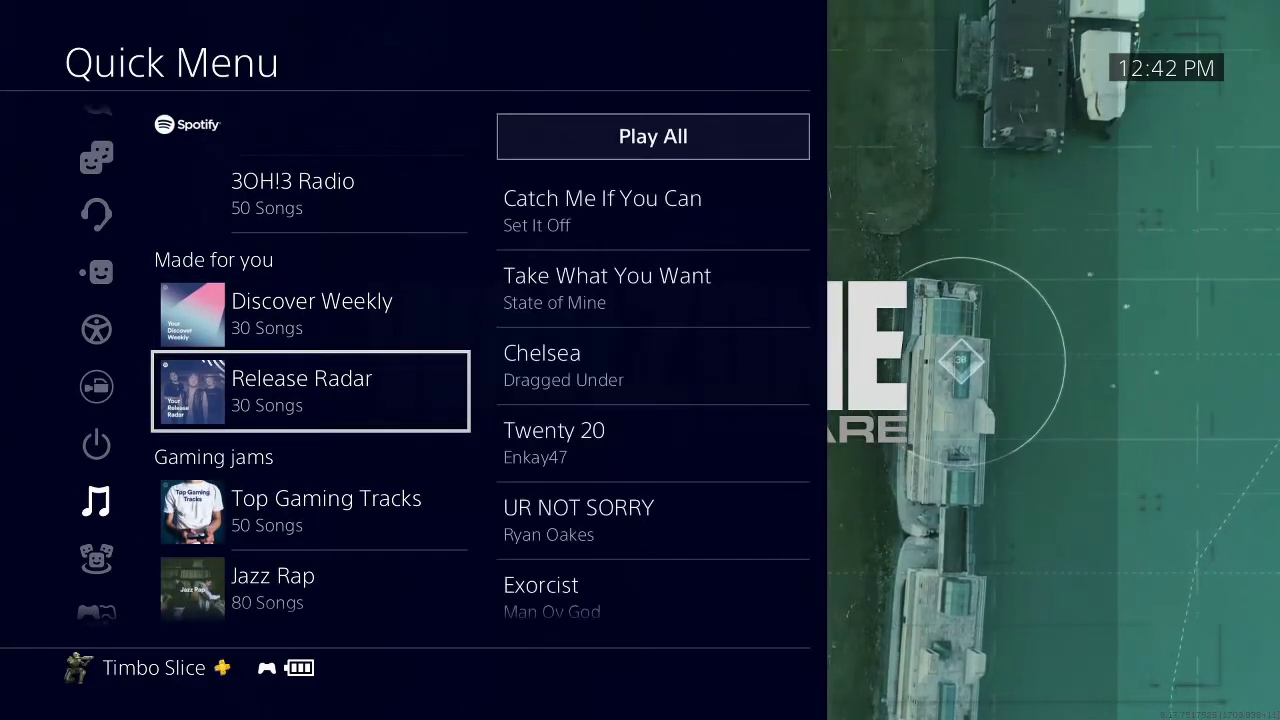
key("Down")
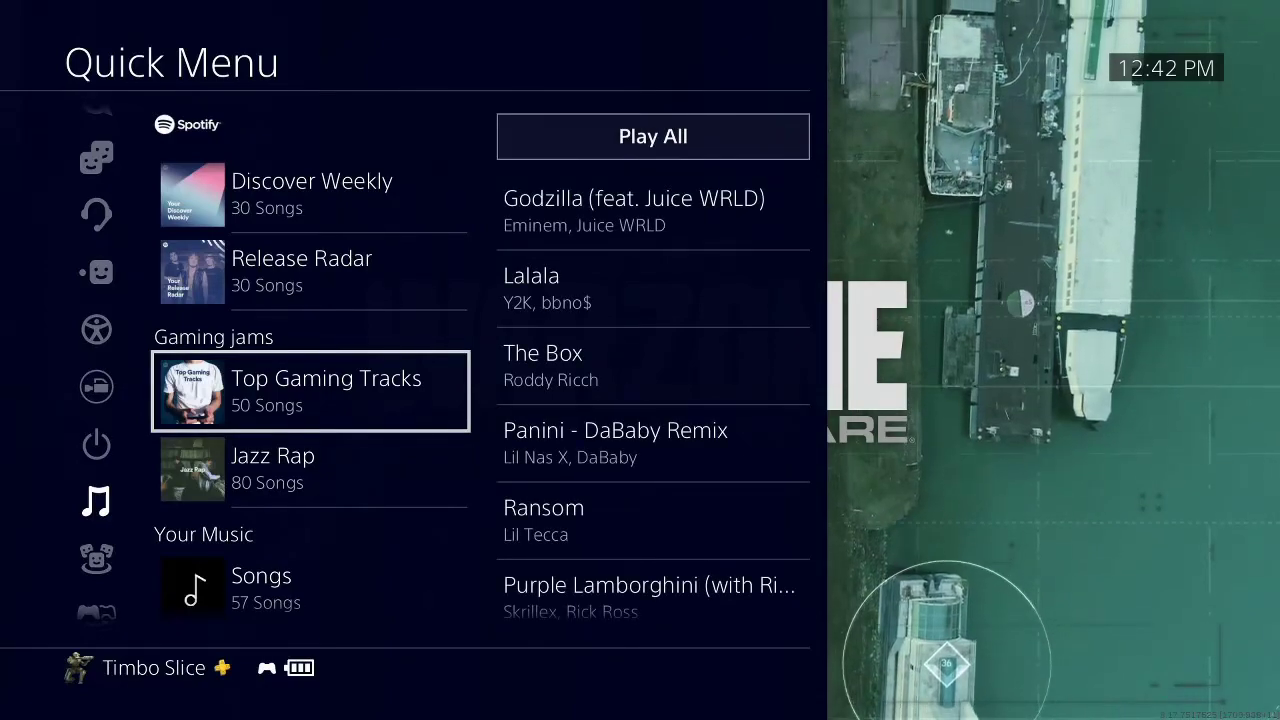
key("Down")
key("Down")
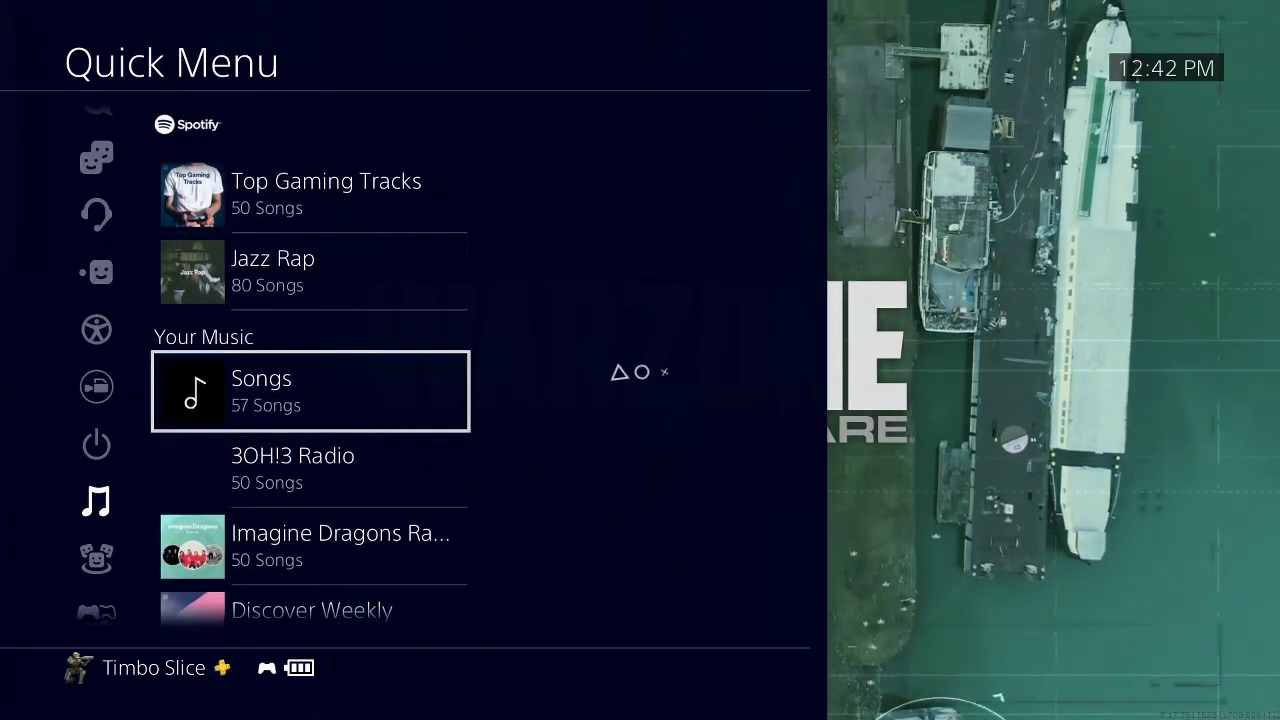
- Examine the saved playlists and radio stations listed under Your Music
key("Down")
key("Down")
key("Down")
key("Down")
key("Down")
key("Down")
key("Up")
key("Up")
key("Up")
key("Up")
key("Up")
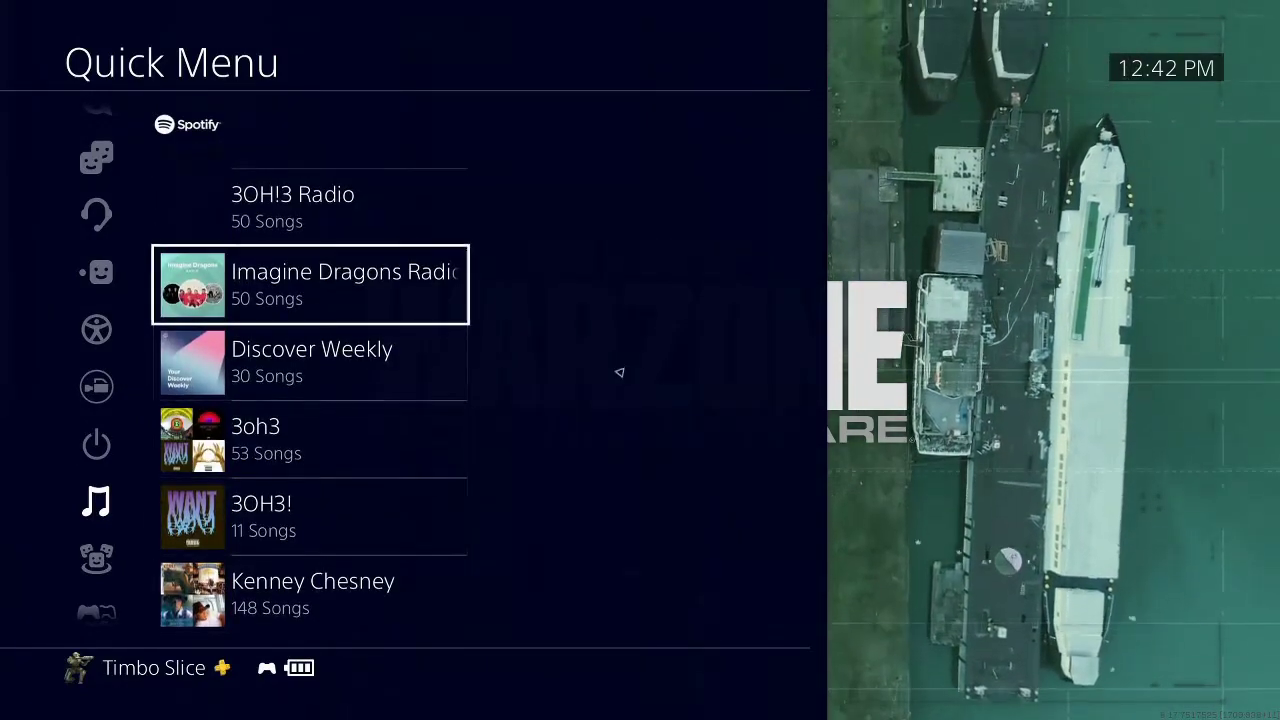
key("Down")
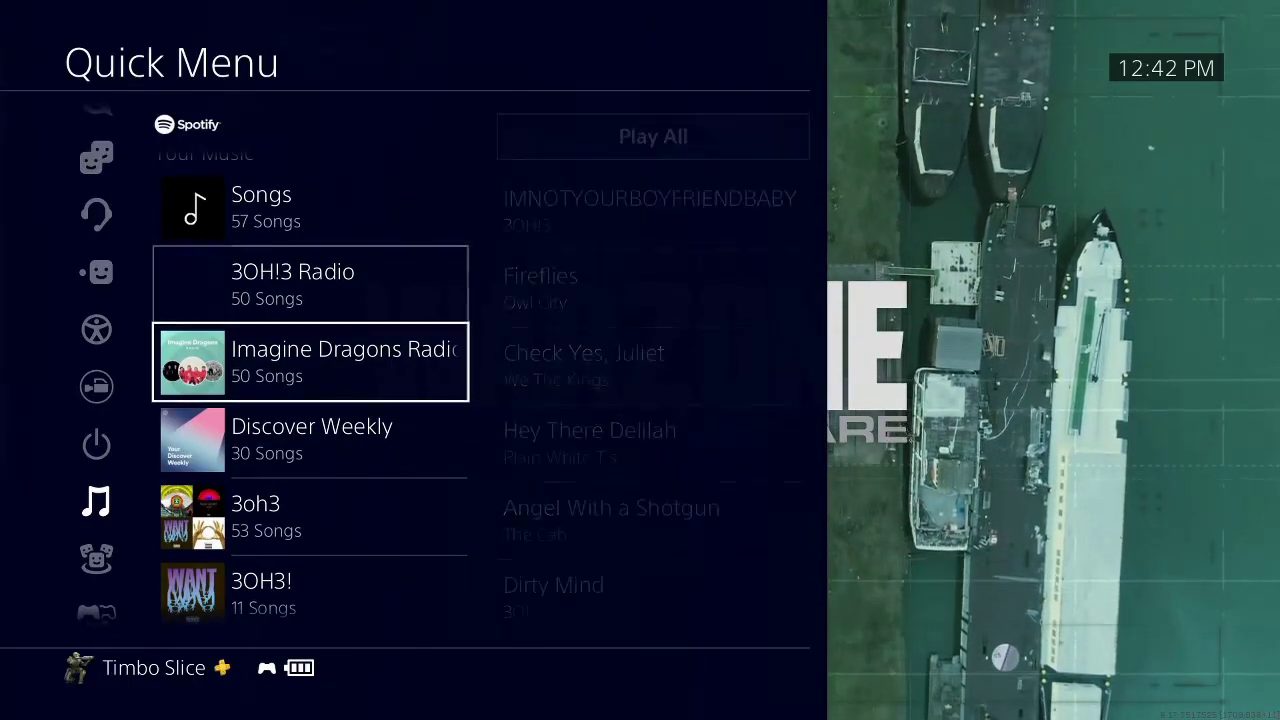
- Play all songs of the recently played artist Owl City
key("Up")
key("Up")
key("Up")
key("Up")
key("Up")
key("Up")
key("Up")
key("Up")
key("Up")
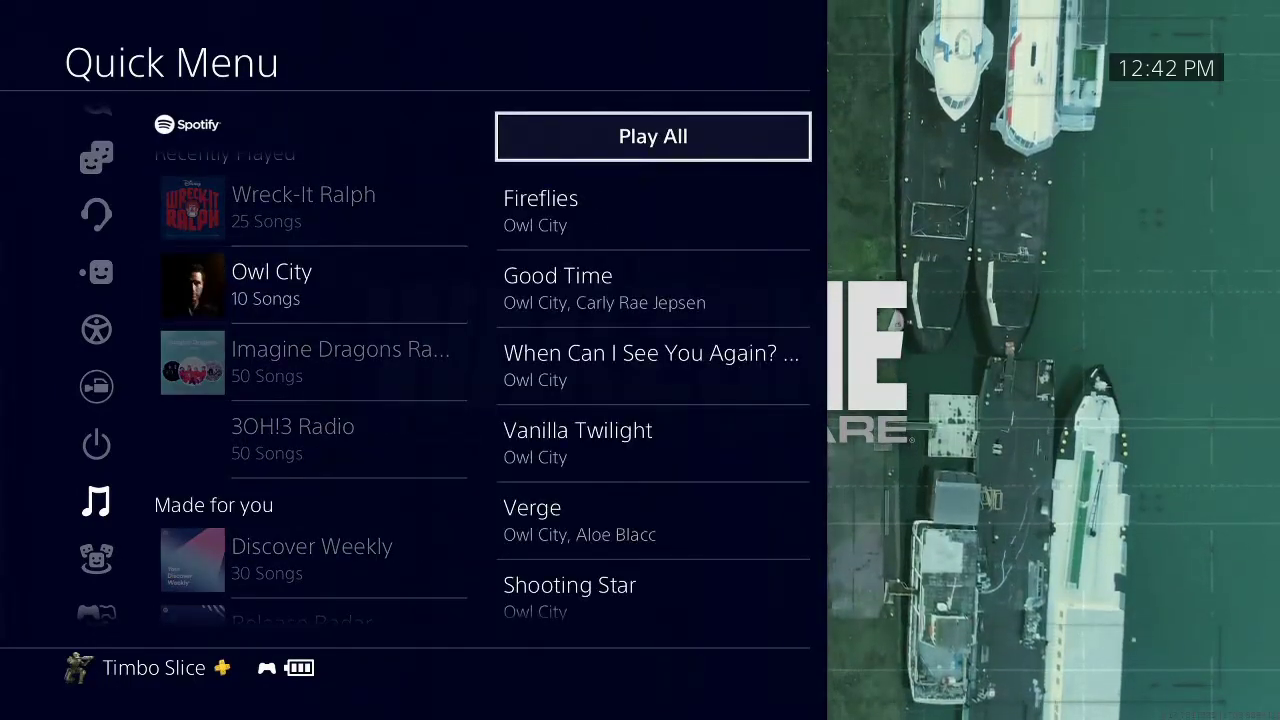
key("Return")
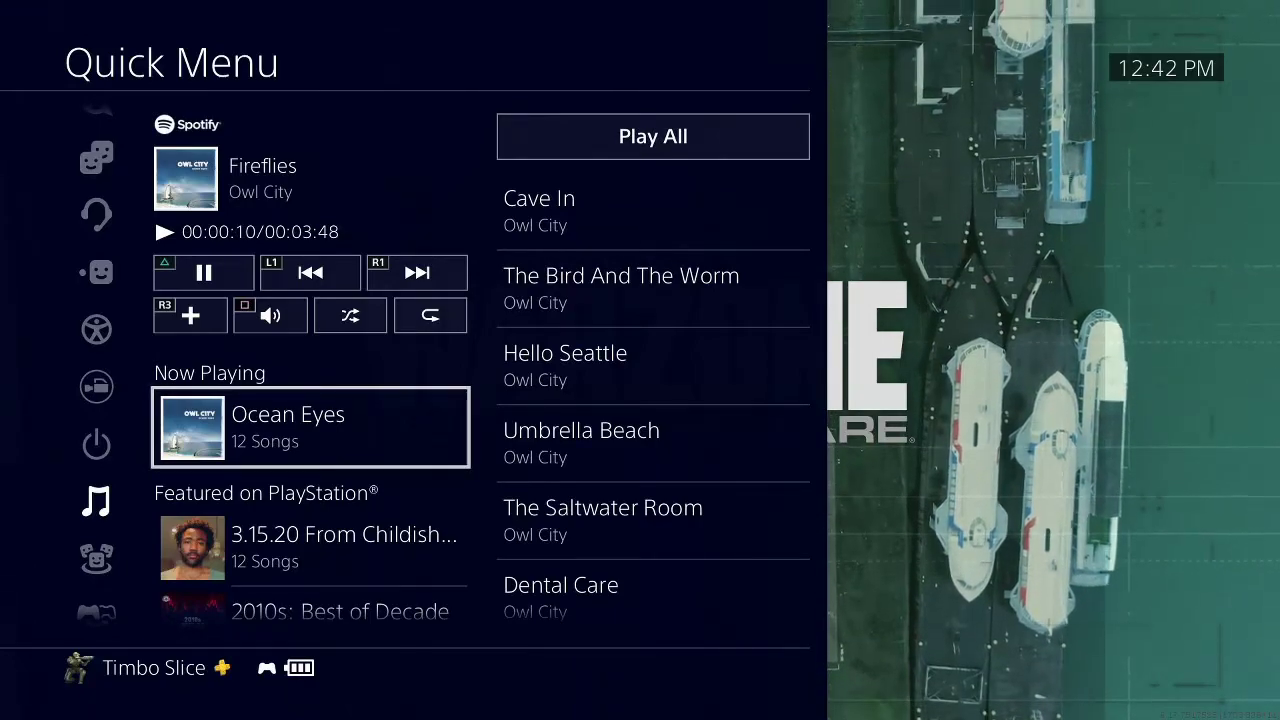
- Leave the Spotify song list, go up the Quick Menu to its Spotify entry and return to the home screen
key("Up")
key("Return")
key("Escape")
key("Left")
key("Up")
key("Up")
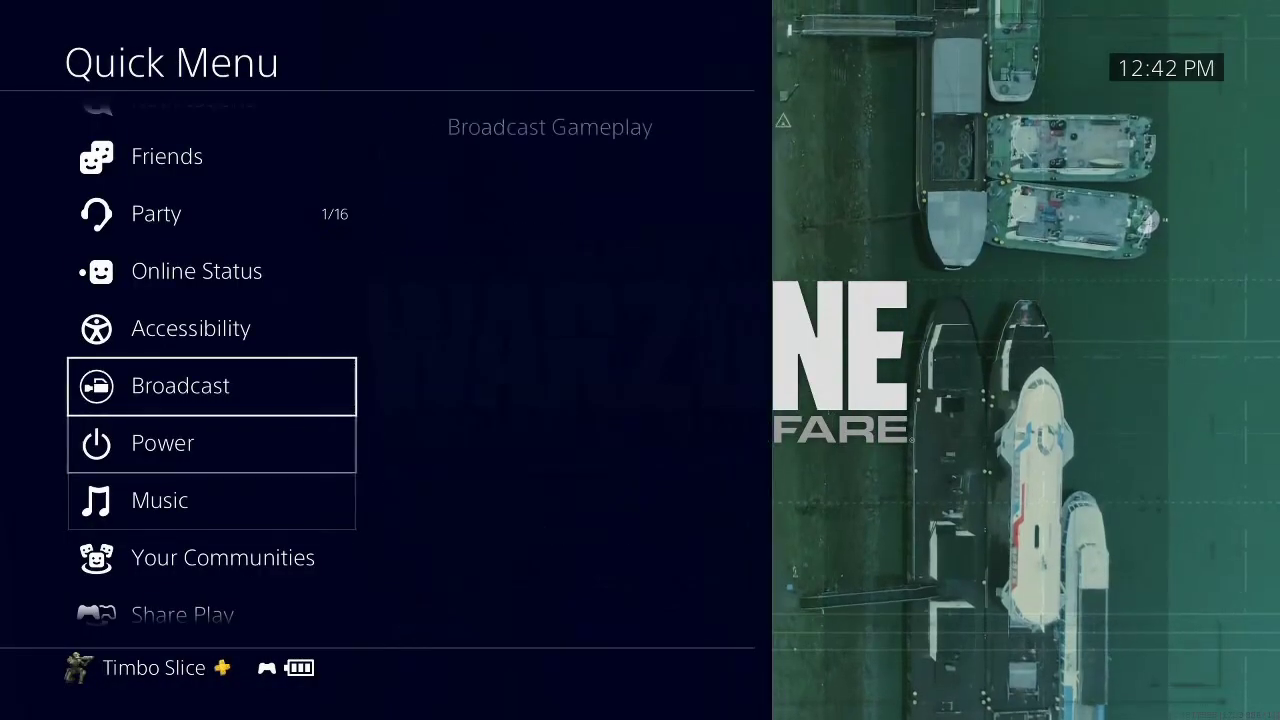
key("Up")
key("Up")
key("Up")
key("Up")
key("Up")
key("Up")
key("Up")
key("Up")
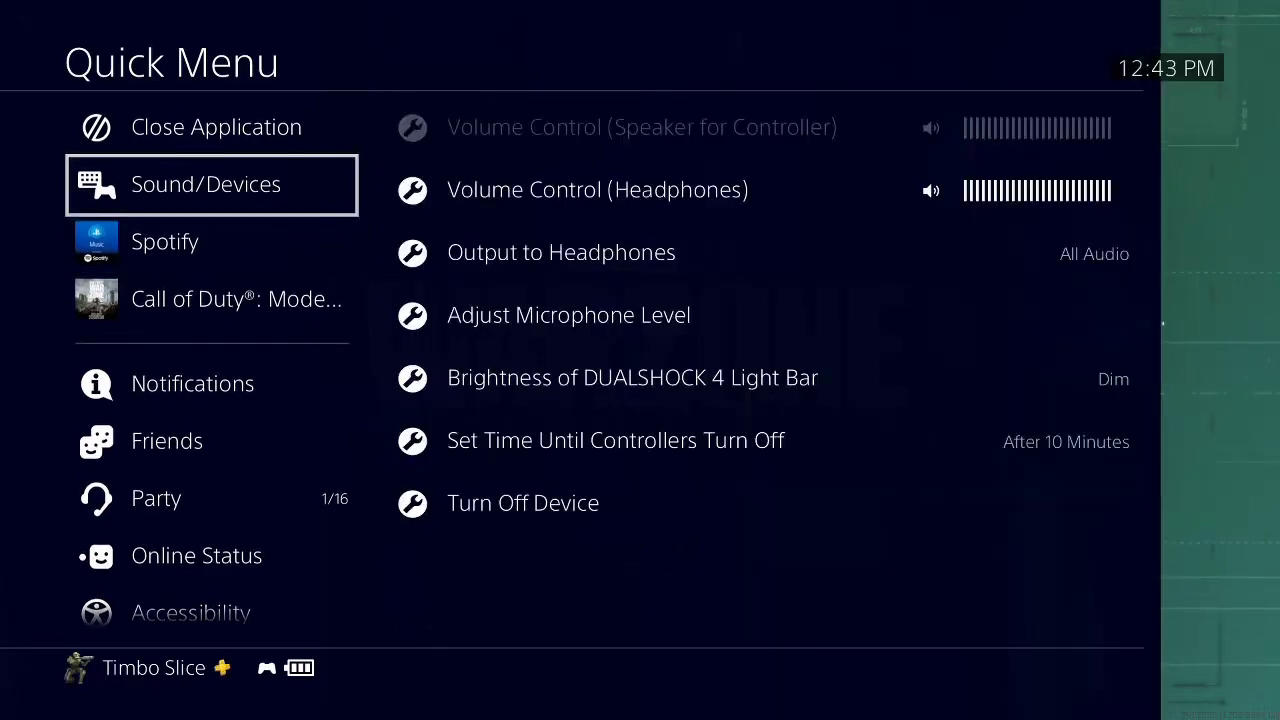
key("Down")
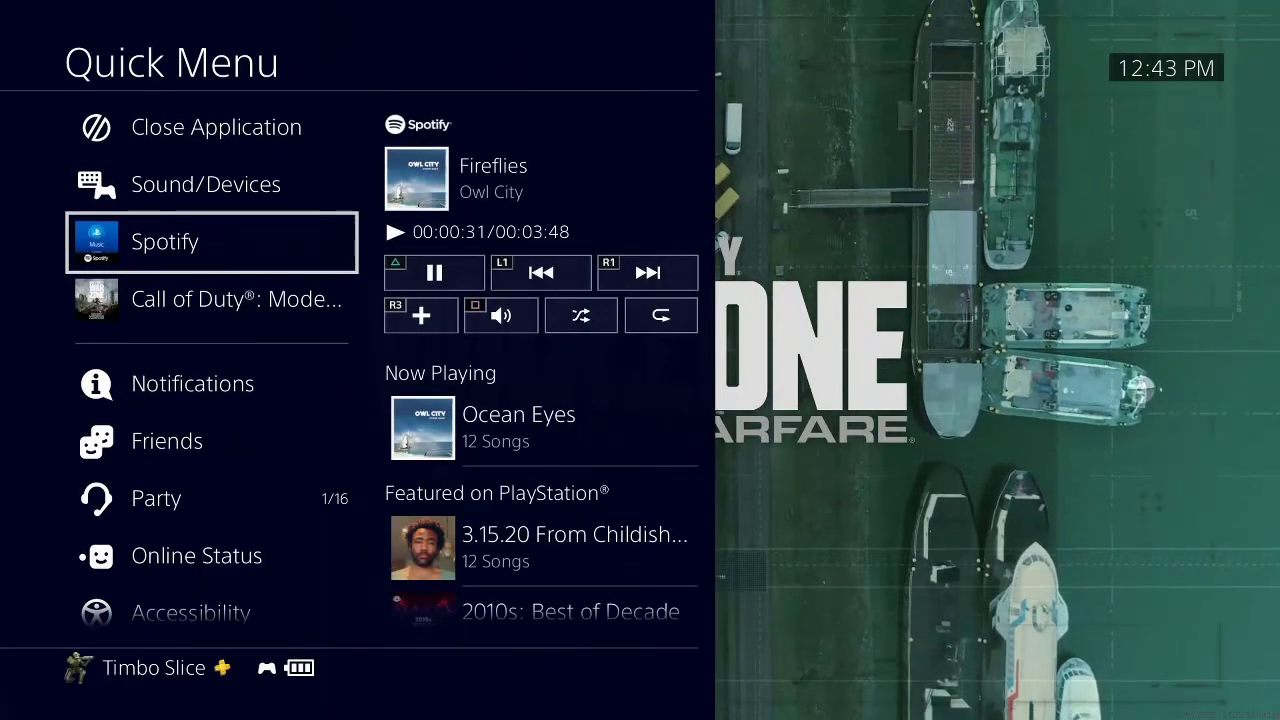
key("Escape")
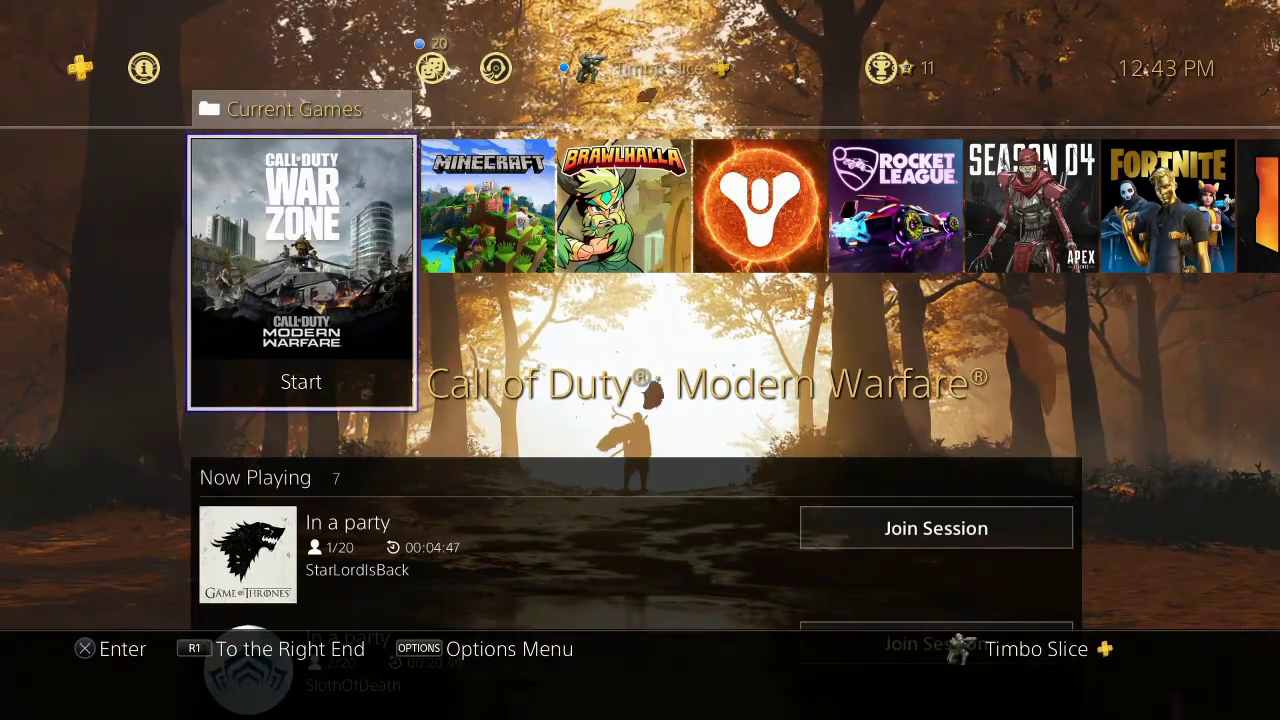
- Leave the Current Games folder and go to the USB Music Player on the home screen
key("Escape")
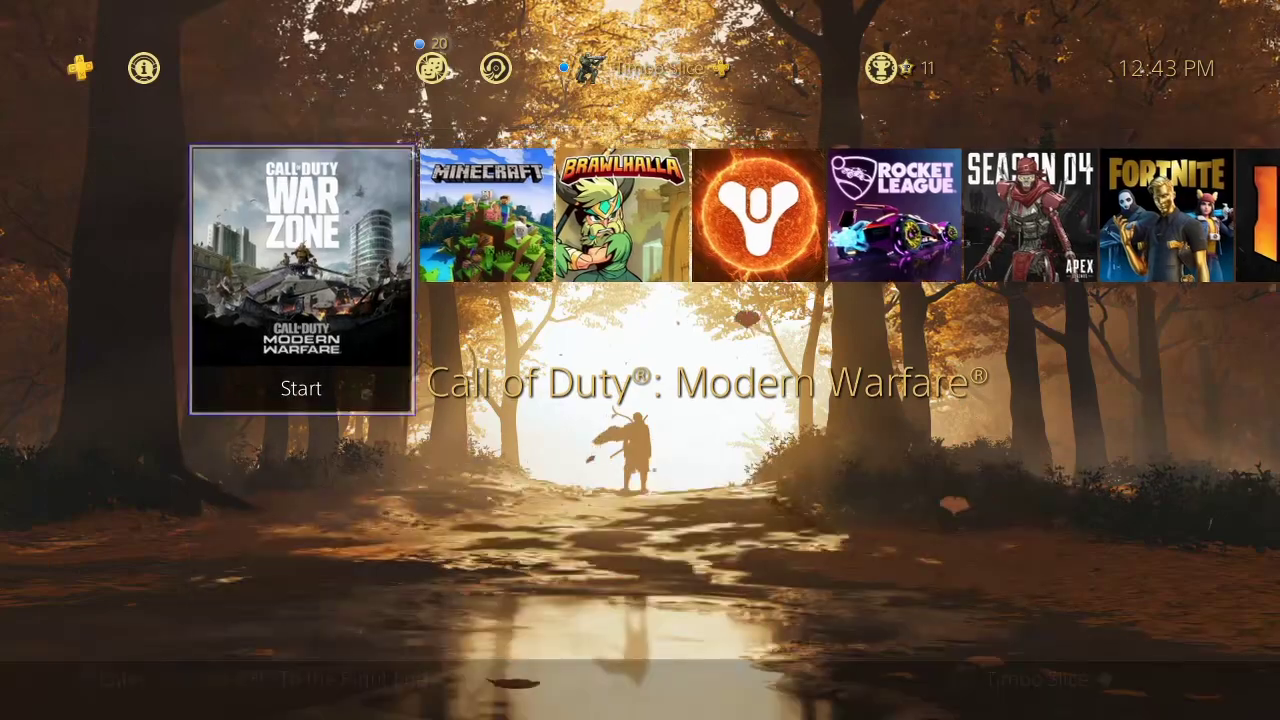
key("Right")
key("Return")
key("Escape")
key("Right")
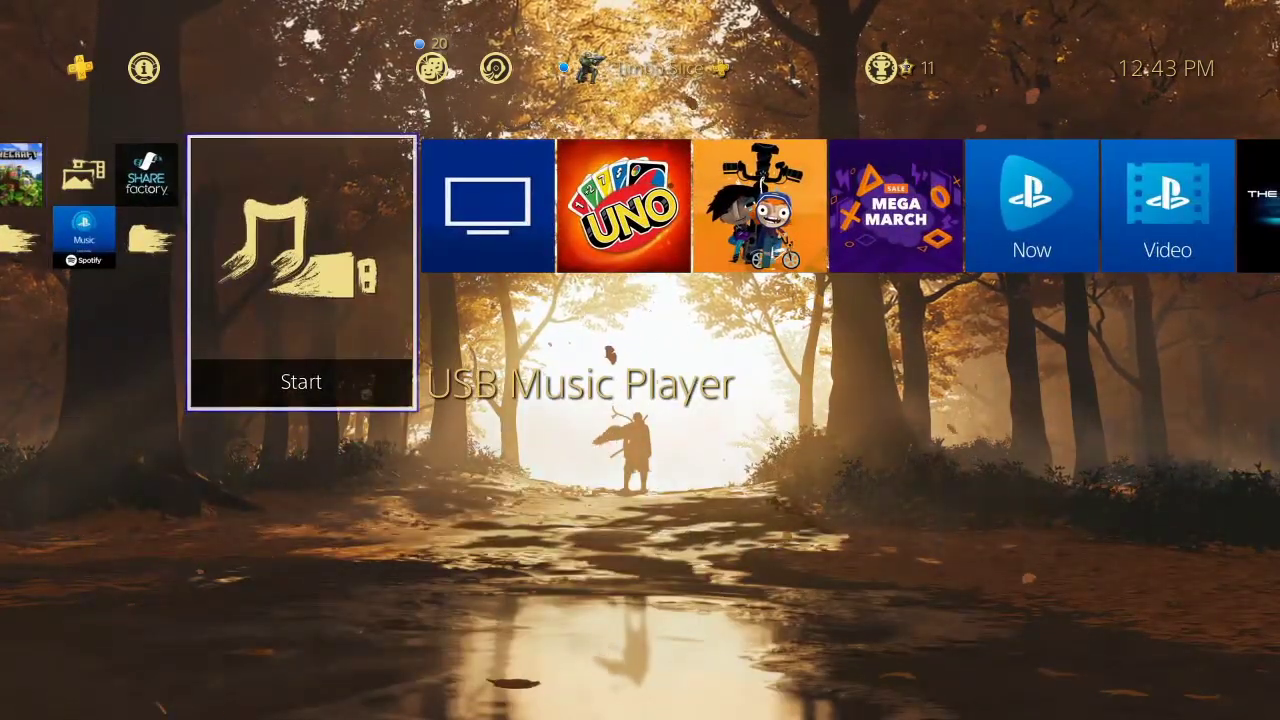
- Enter the Best Applications folder and go to the Media Player
key("Left")
key("Down")
key("Right")
key("Right")
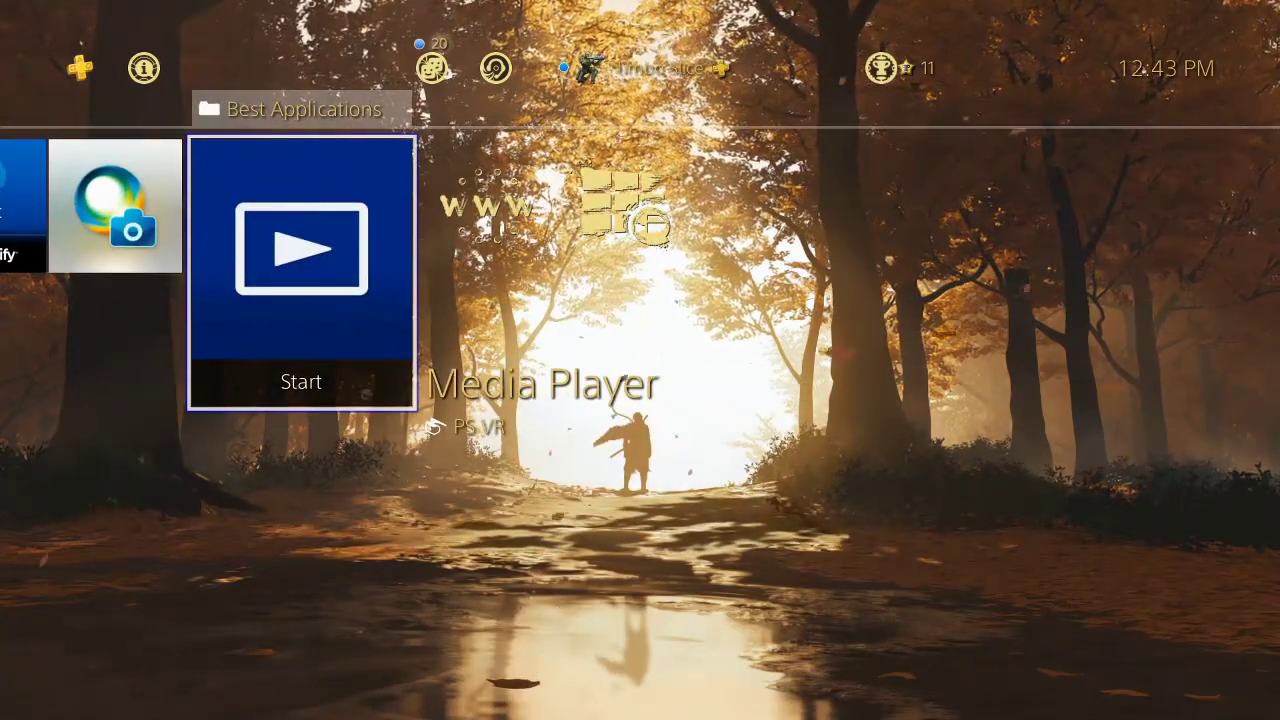
- Leave the Best Applications folder and go to the PlayStation Store on the home screen
key("Up")
key("Left")
key("Left")
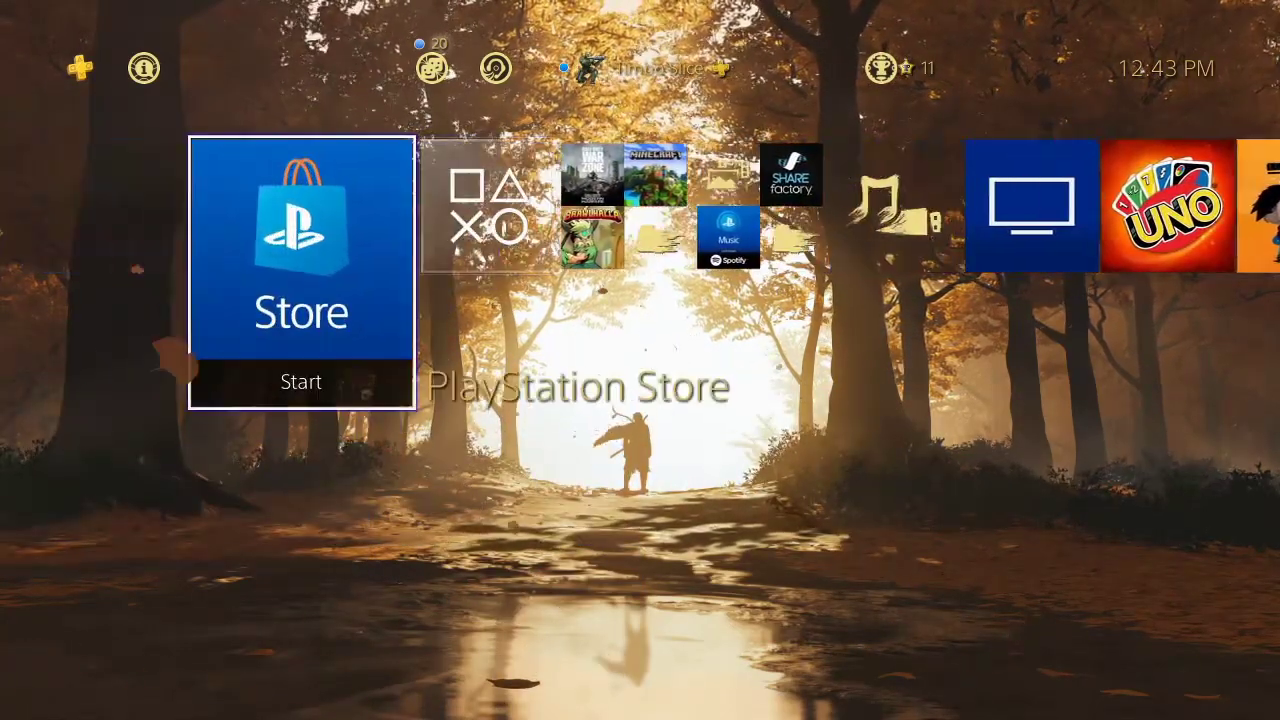
- Play 01 Dynamite.mp3 from the SanDisk Ultra drive's Music folder, view its Quick Menu playback controls and return to the home screen
key("Return")
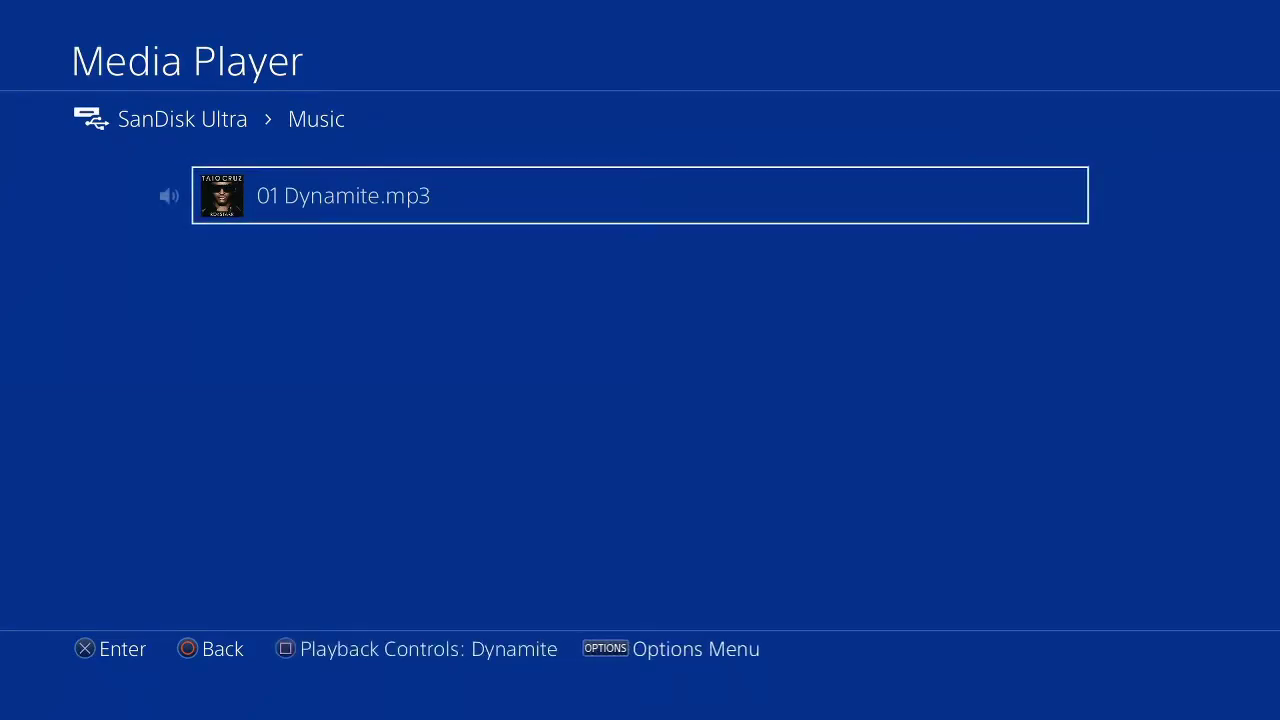
key("s")
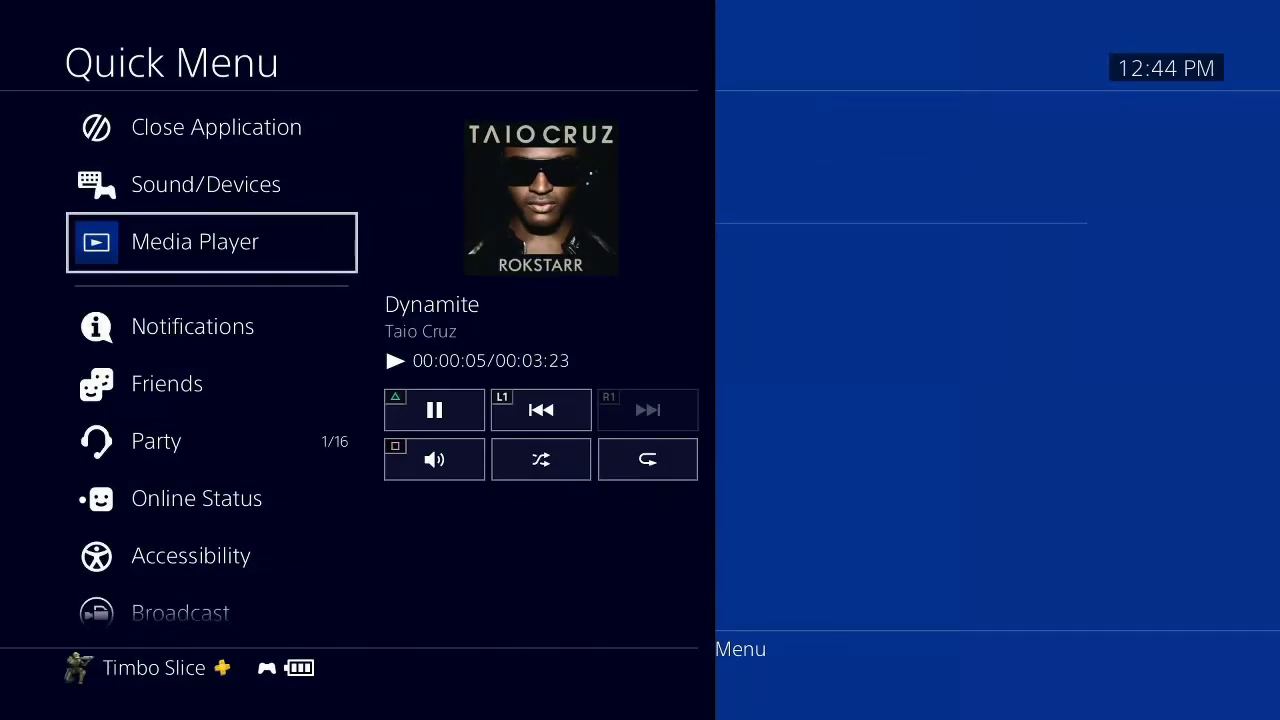
key("Escape")
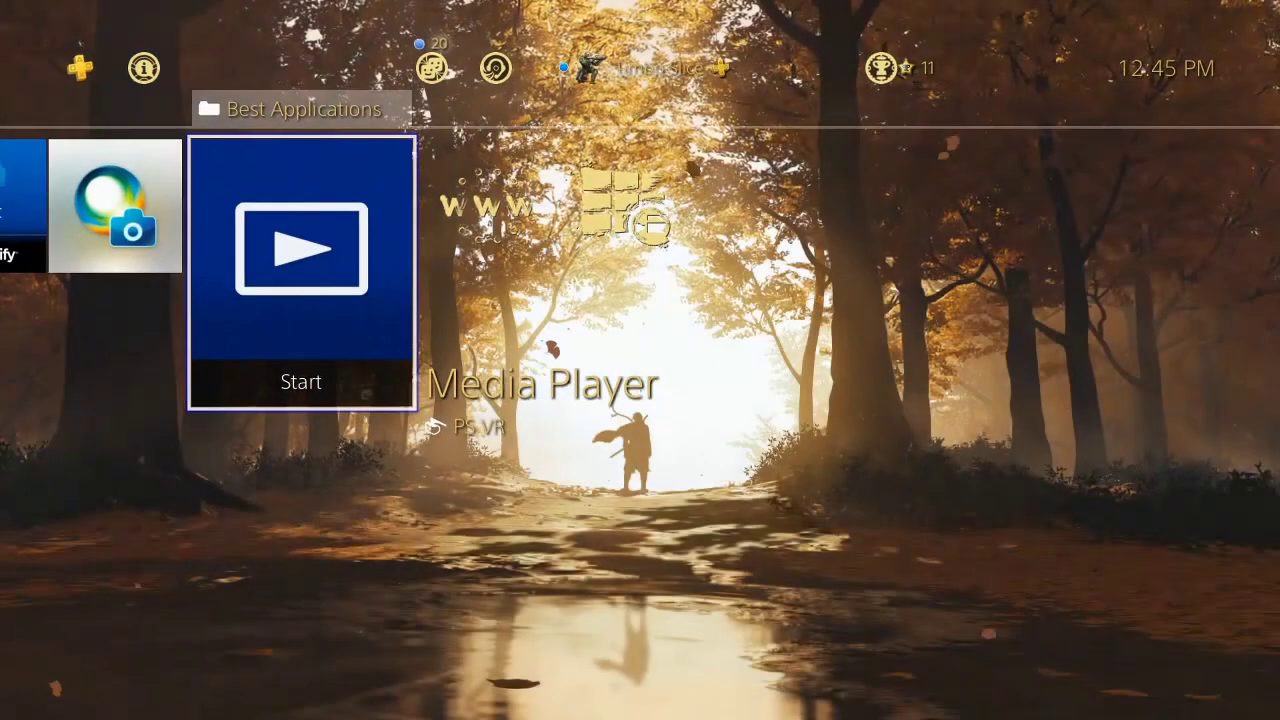
key("Escape")
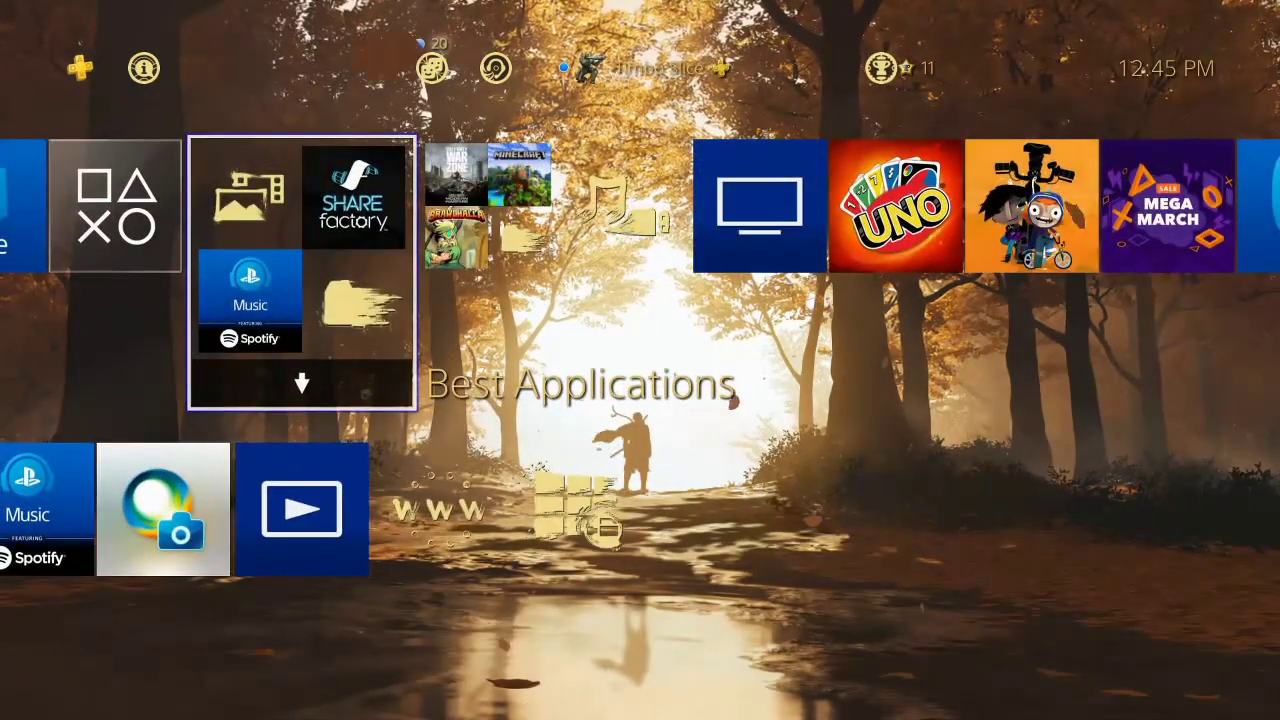
key("Right")
key("Right")
key("Right")
key("Right")
key("Right")
key("Right")
key("Right")
key("Left")
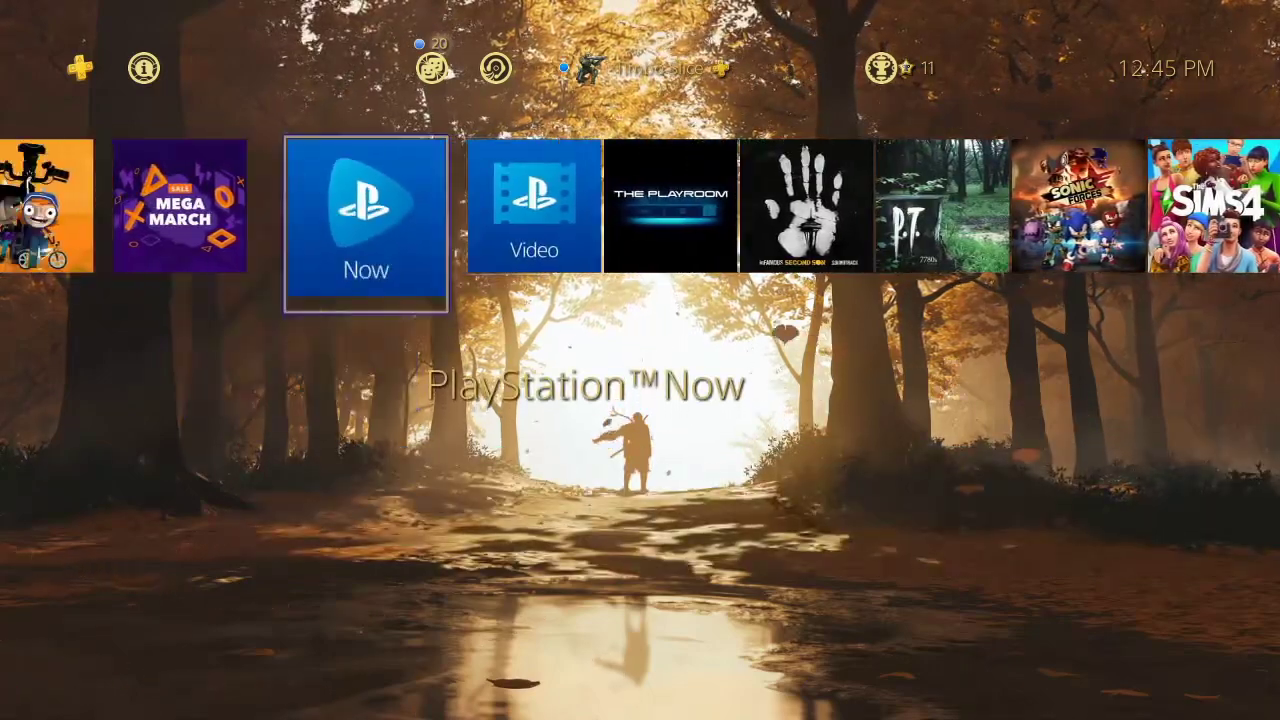
key("Left")
key("Left")
key("Left")
key("Left")
key("Left")
key("Left")
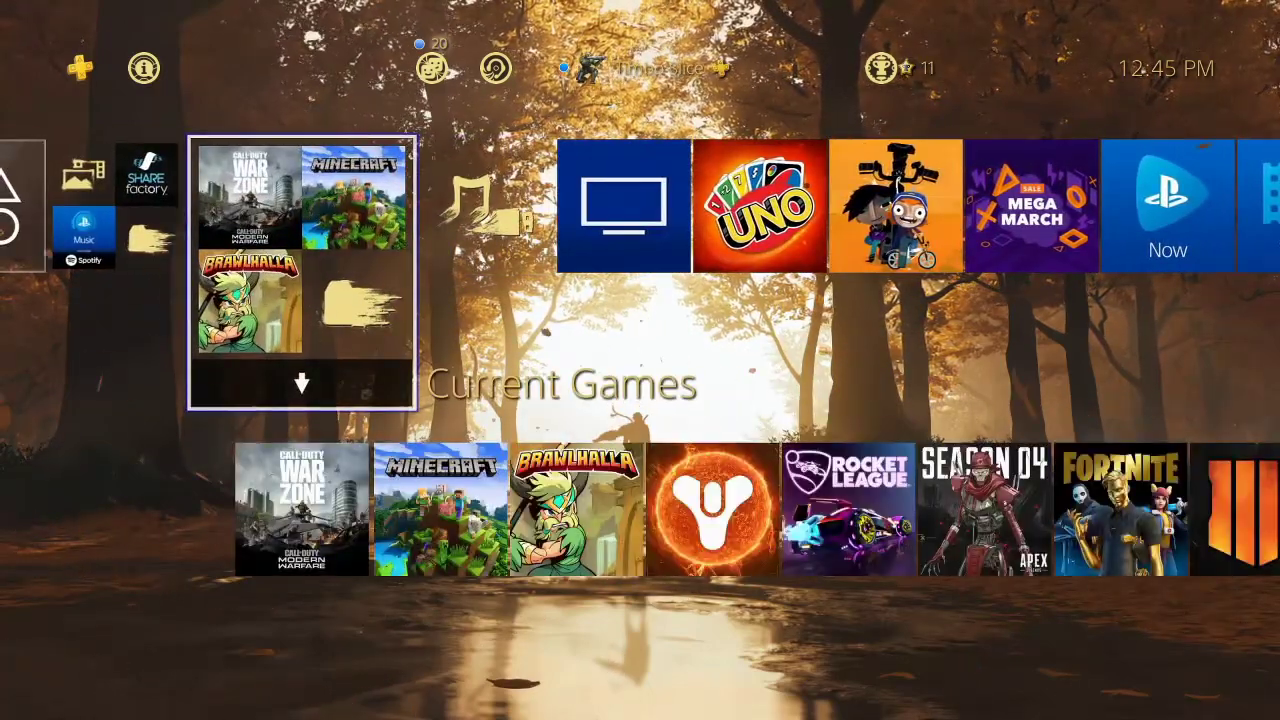
key("Left")
key("Right")
key("Right")
key("Right")
key("Right")
key("Right")
key("Right")
key("Right")
key("Right")
key("Right")
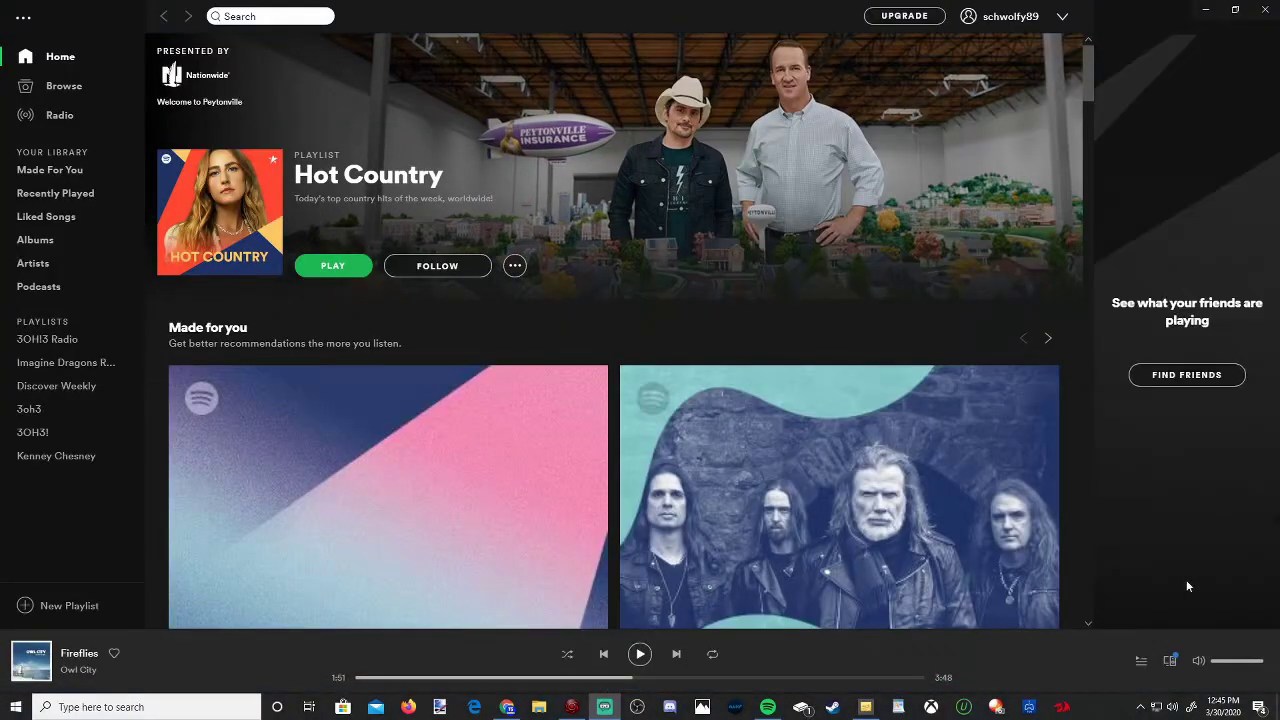
- In the Spotify desktop app, connect playback to the PS destoyer console and play Fireflies, pausing and resuming it once
left_click(1172, 660)
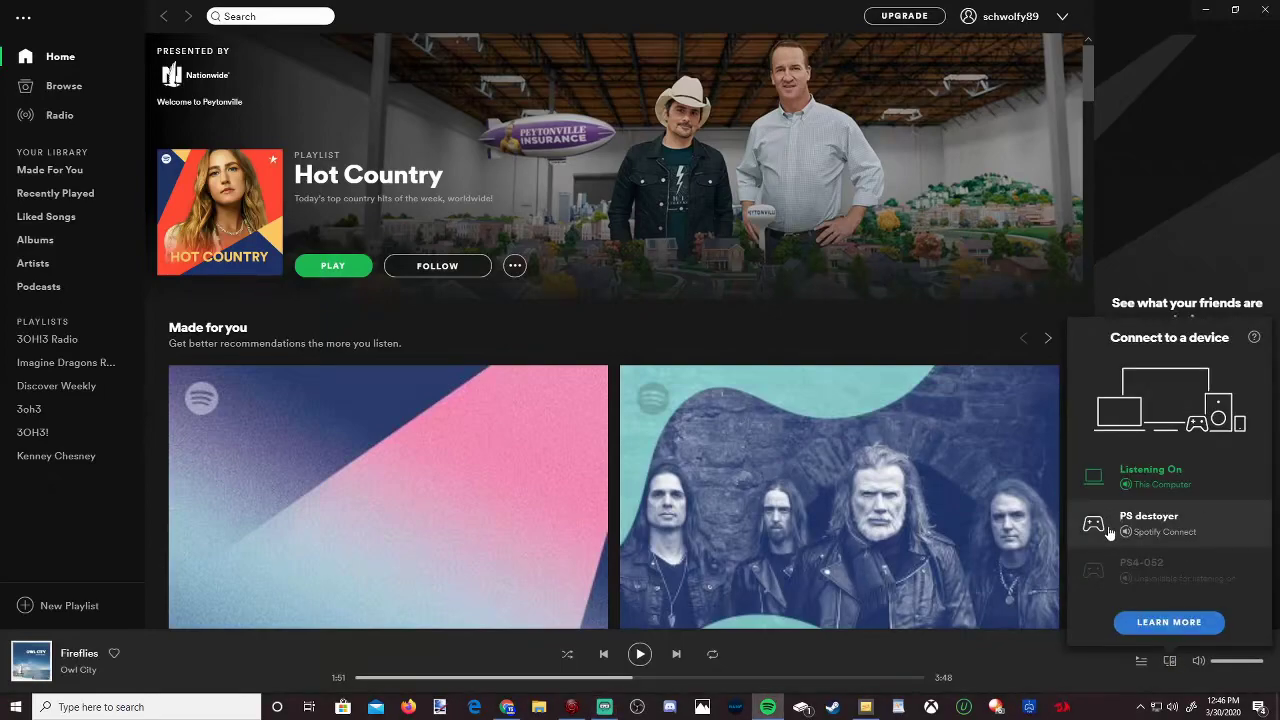
left_click(1176, 539)
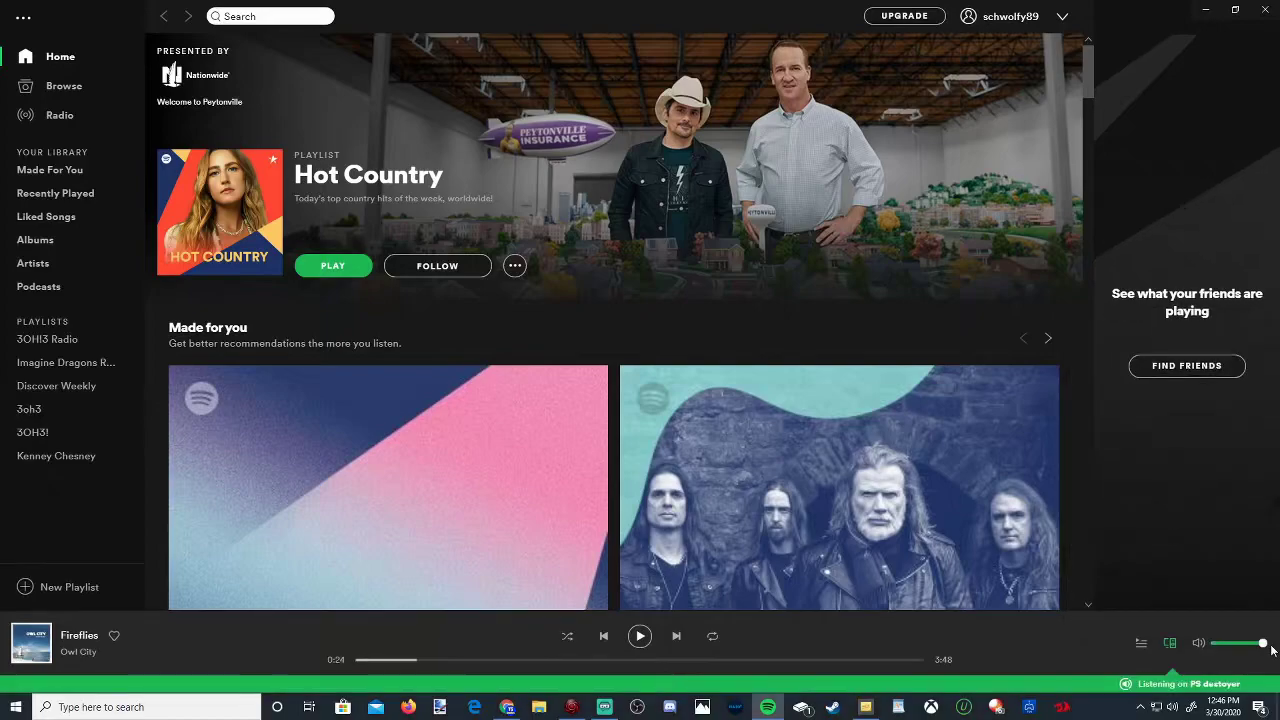
left_click(640, 637)
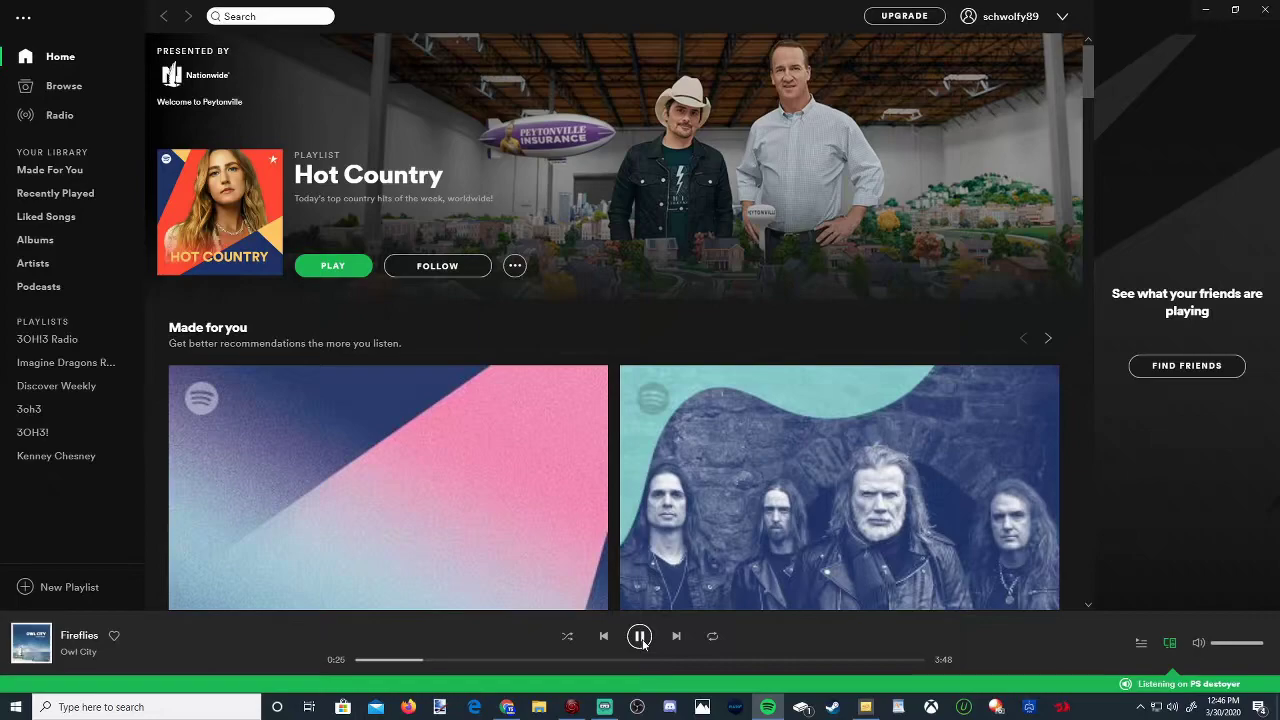
left_click(640, 637)
left_click(640, 637)
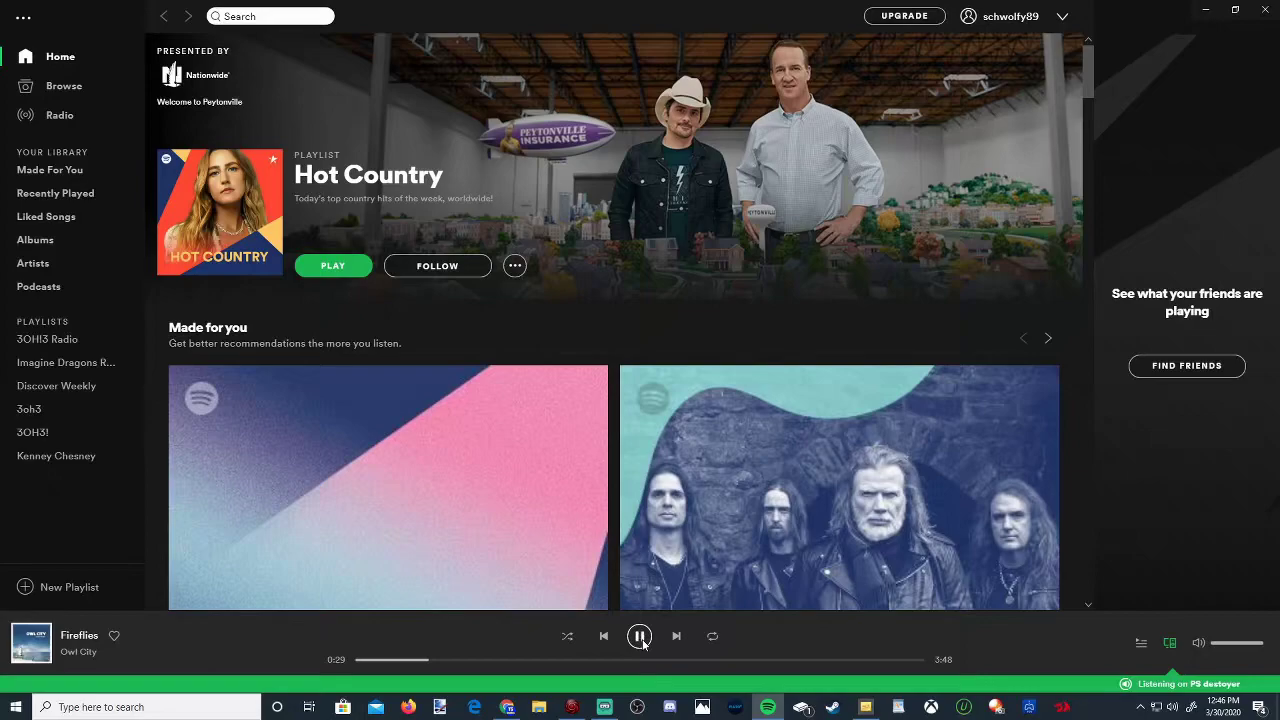